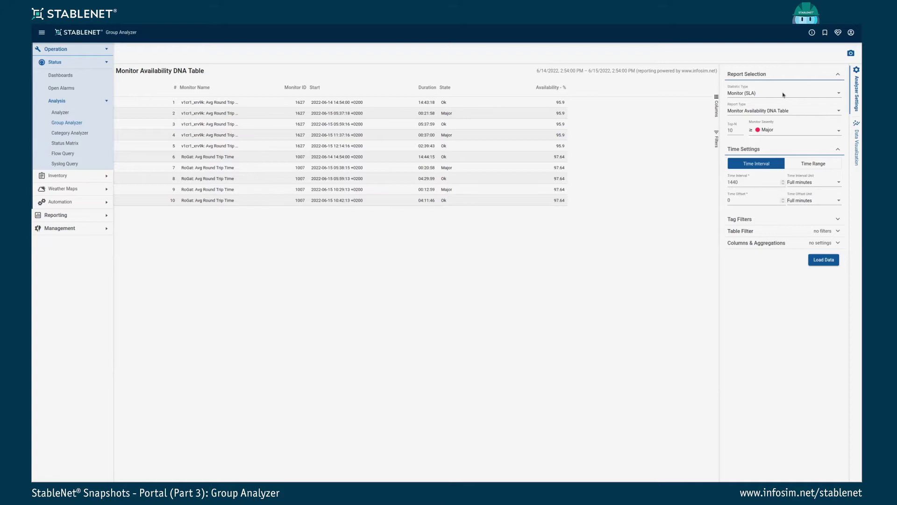
Examine the list of available statistic types, including the global and specific measurement types, and leave the selection as it is.
left_click(783, 95)
scroll(790, 123, "down", 3)
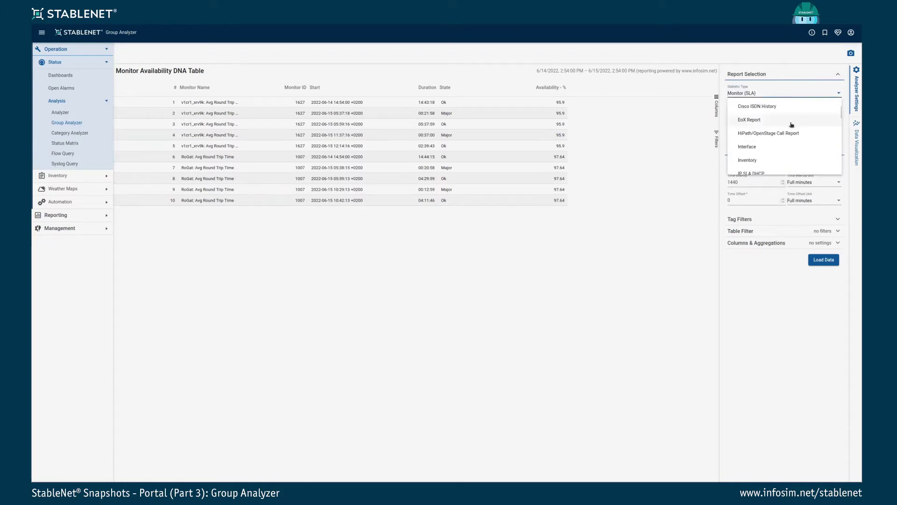
scroll(790, 123, "up", 3)
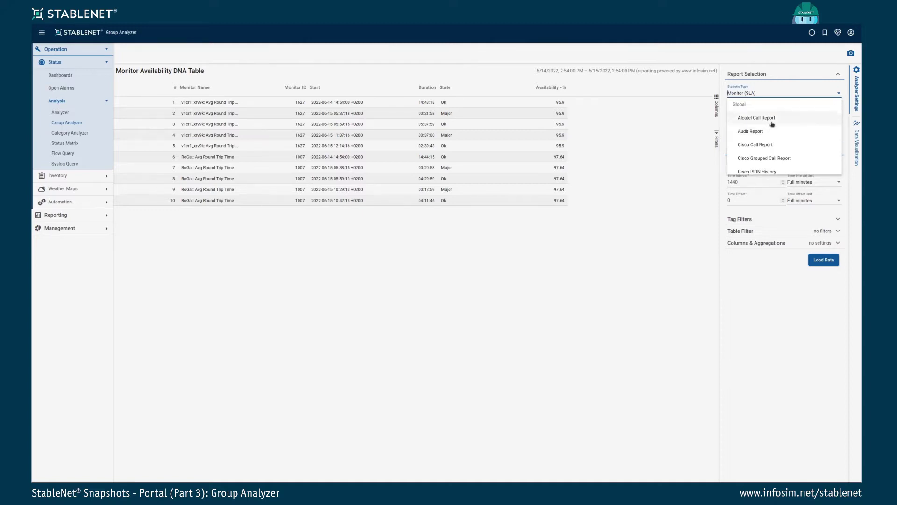
scroll(760, 126, "down", 12)
scroll(766, 140, "down", 1)
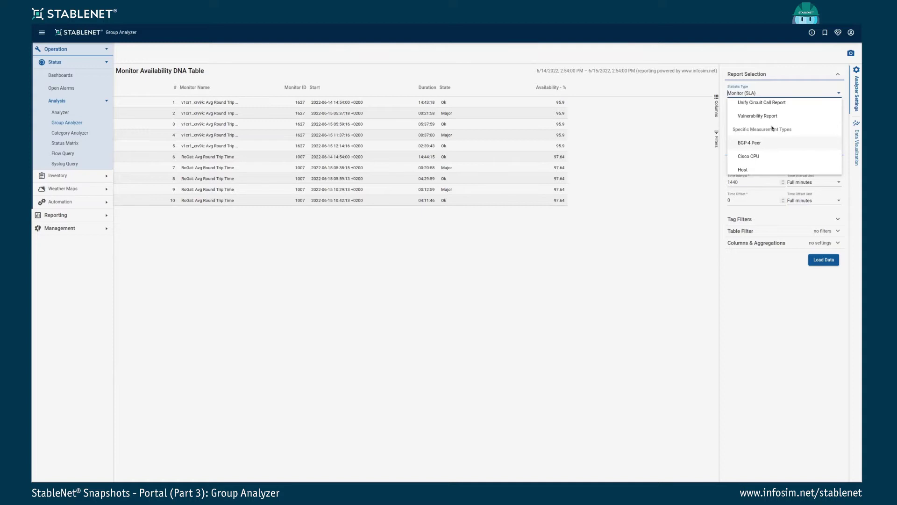
left_click(759, 328)
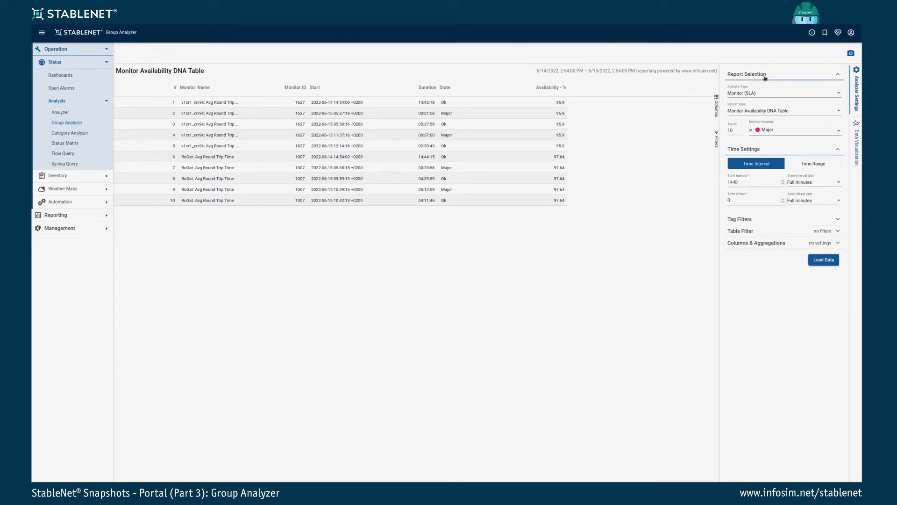
Set the report's statistic type to Interface.
left_click(767, 94)
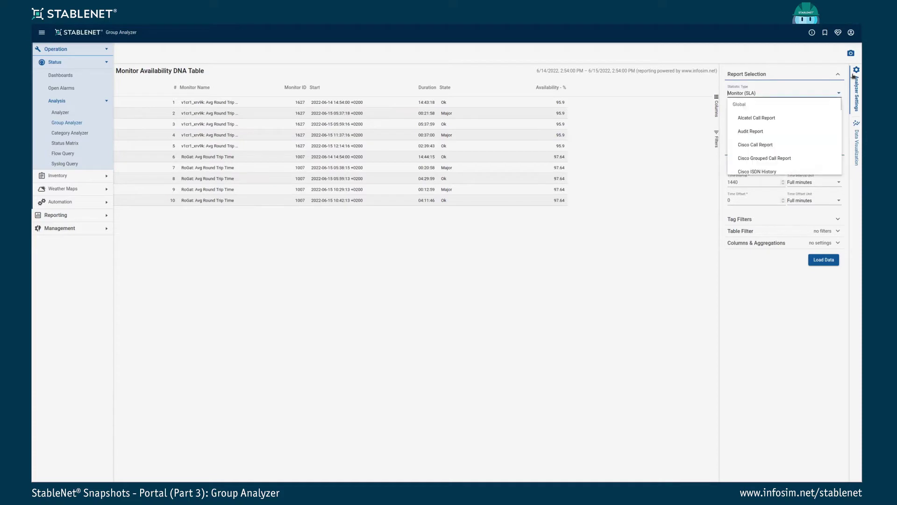
type("inter")
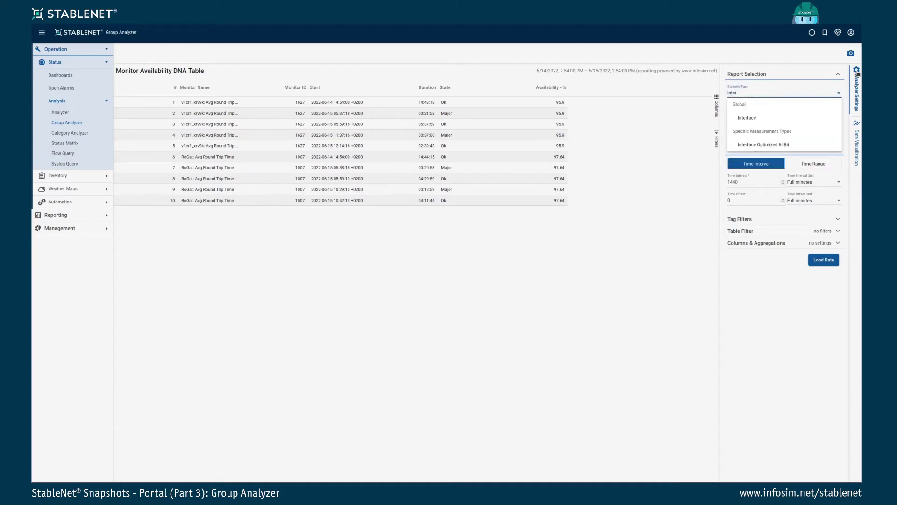
key("Down")
key("Return")
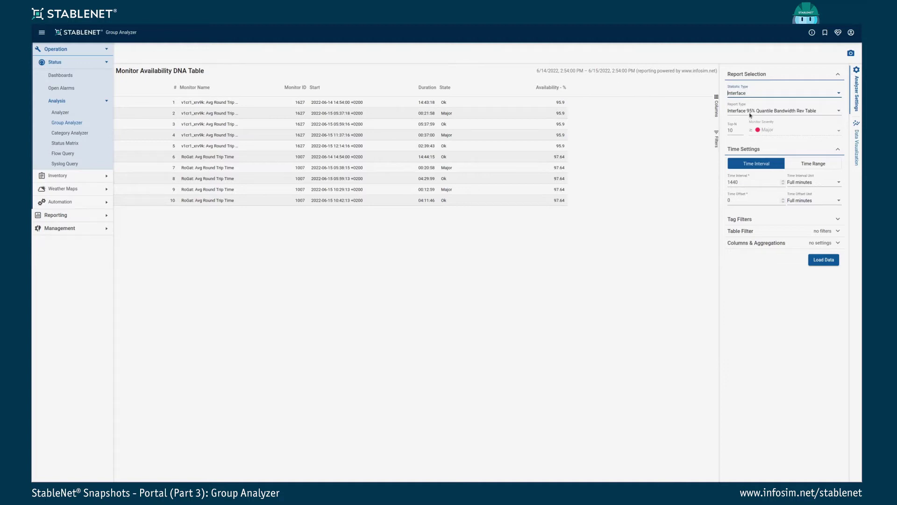
Choose the Interface Min, Max, Average Bandwidth Table report type and load its data, viewing the outgoing bandwidth columns too.
left_click(750, 114)
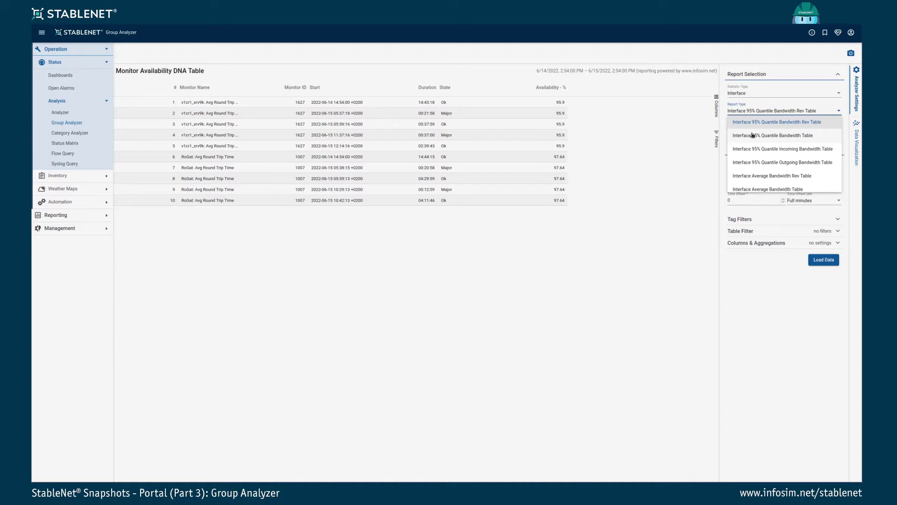
type("Min, m")
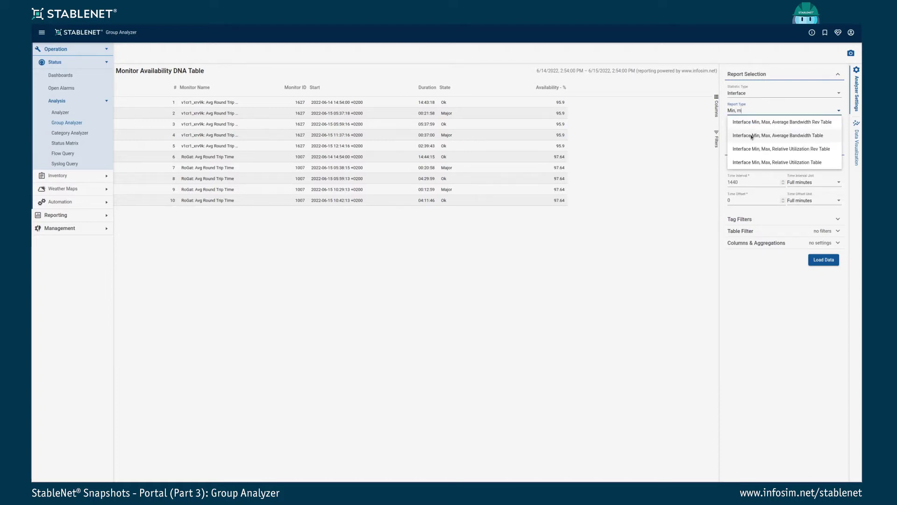
left_click(752, 135)
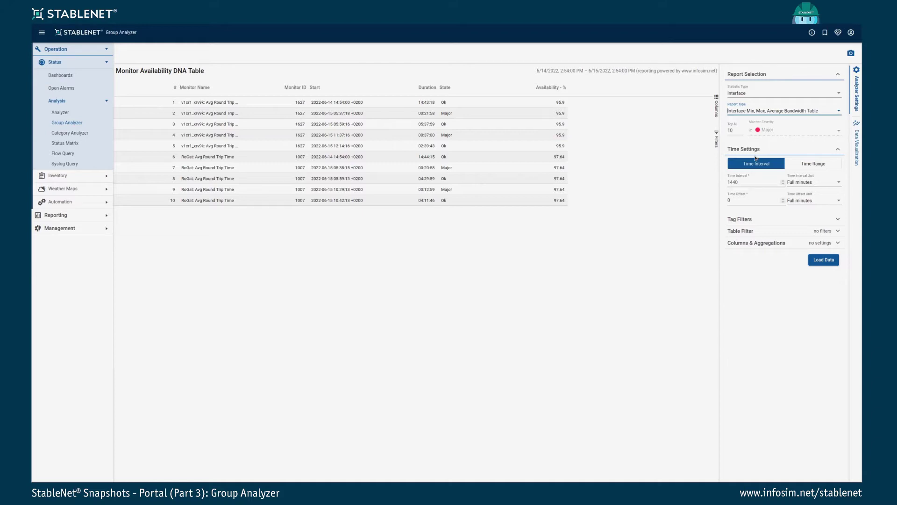
left_click(820, 263)
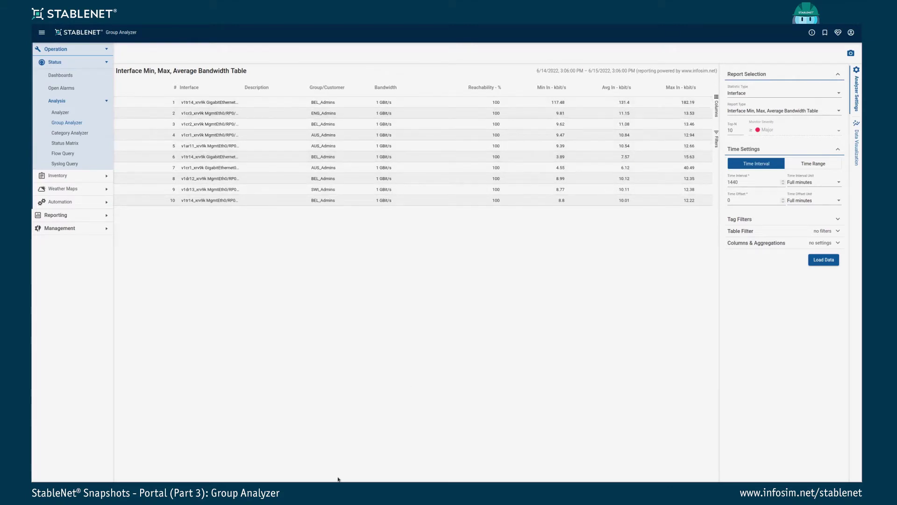
left_click_drag(336, 477, 517, 479)
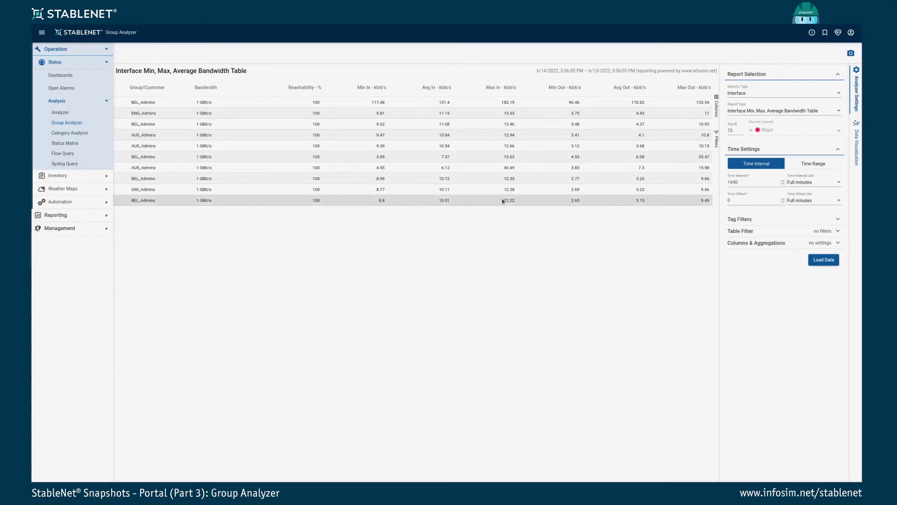
Set Top N to 0 and reload the report data.
left_click_drag(734, 130, 726, 131)
type("0")
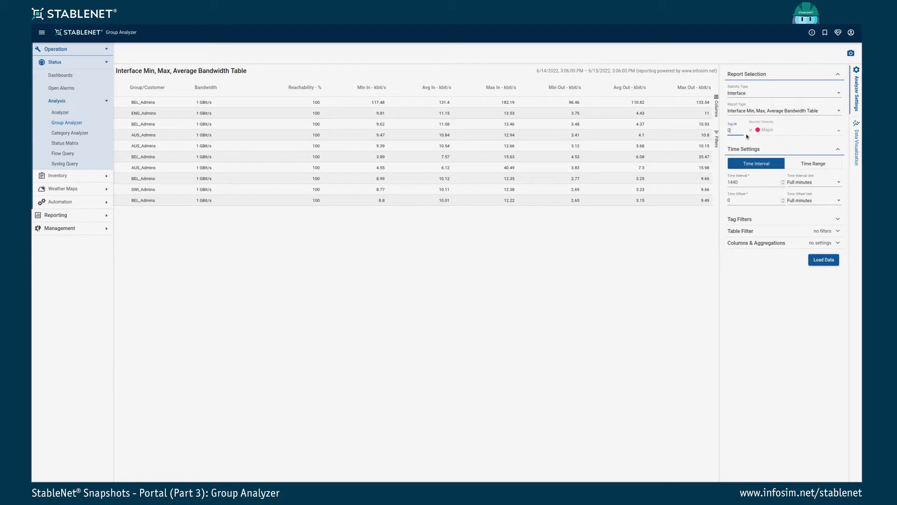
left_click(825, 260)
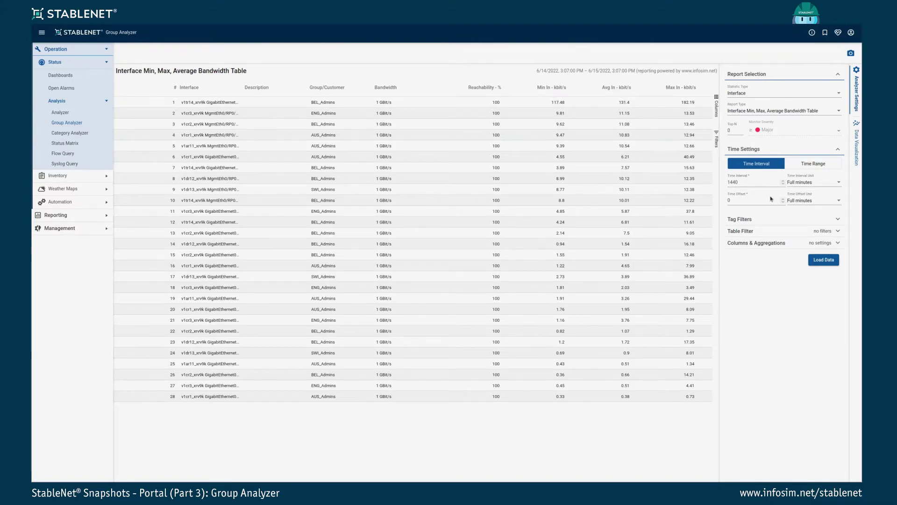
left_click(823, 165)
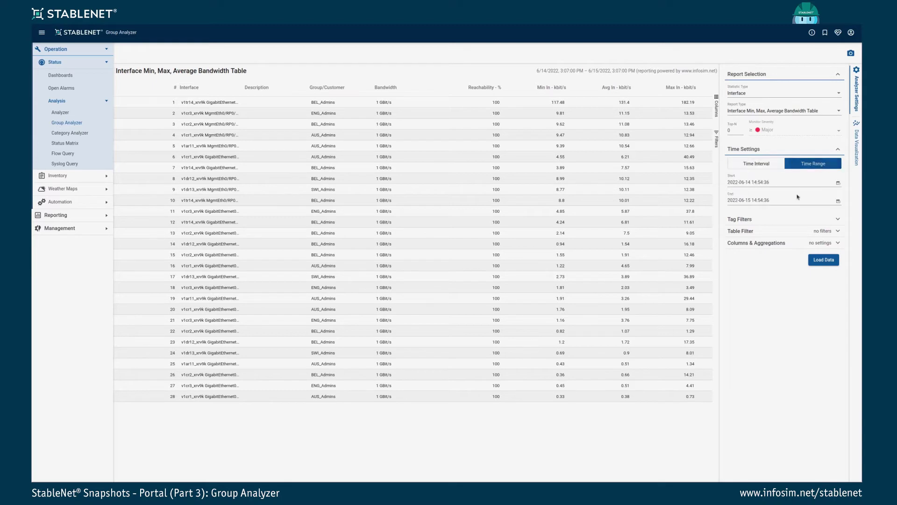
left_click(838, 182)
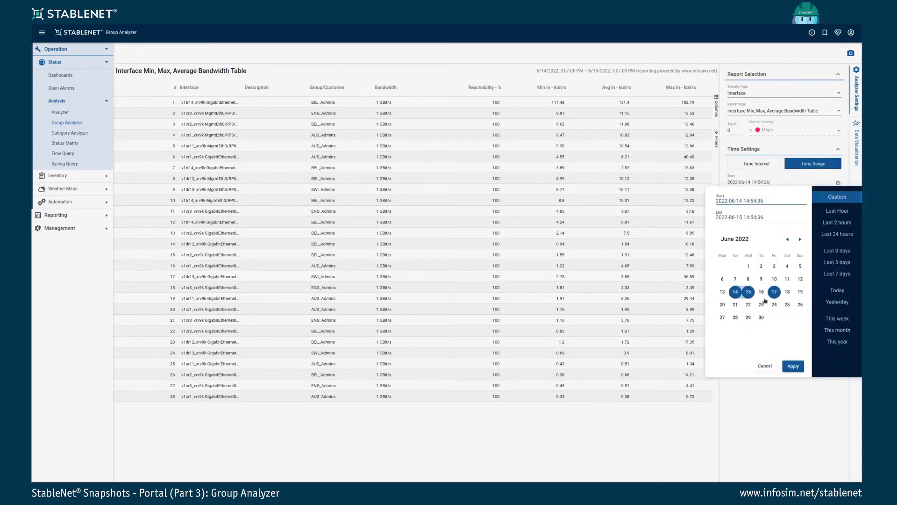
left_click(722, 279)
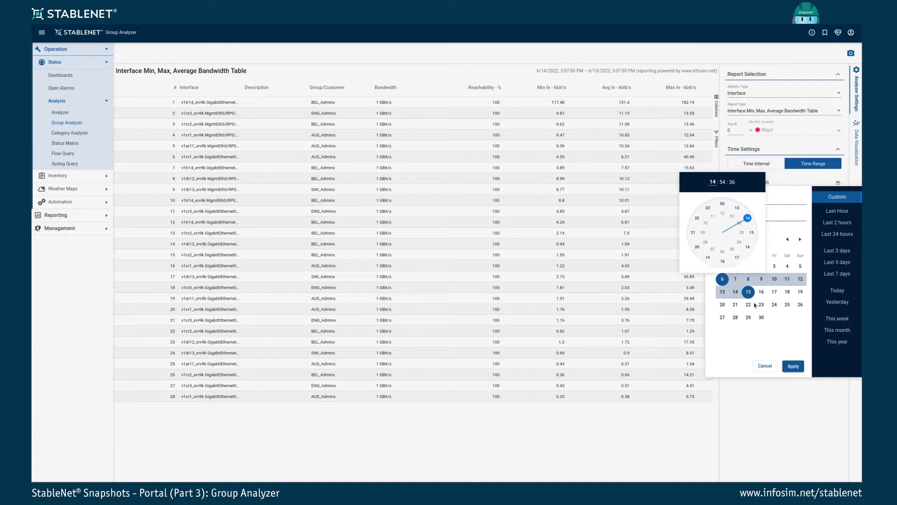
left_click_drag(732, 232, 723, 205)
left_click(722, 205)
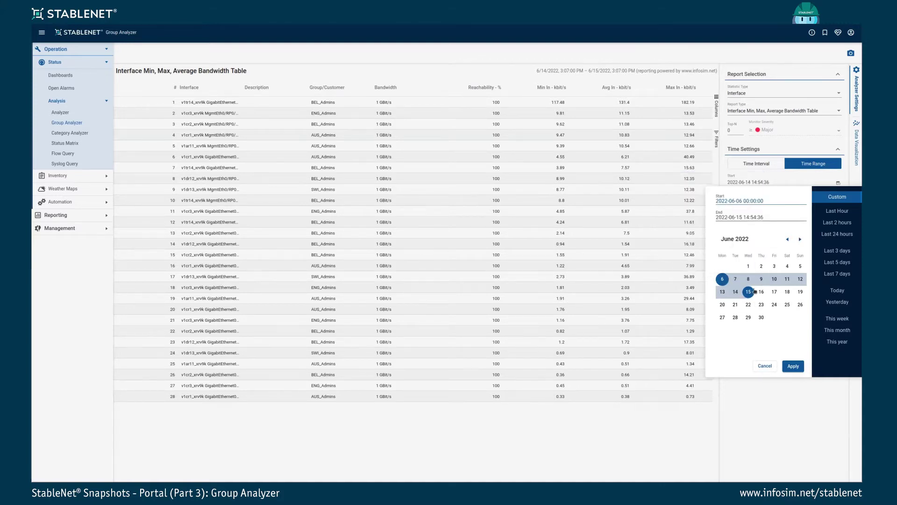
left_click(800, 279)
left_click(786, 207)
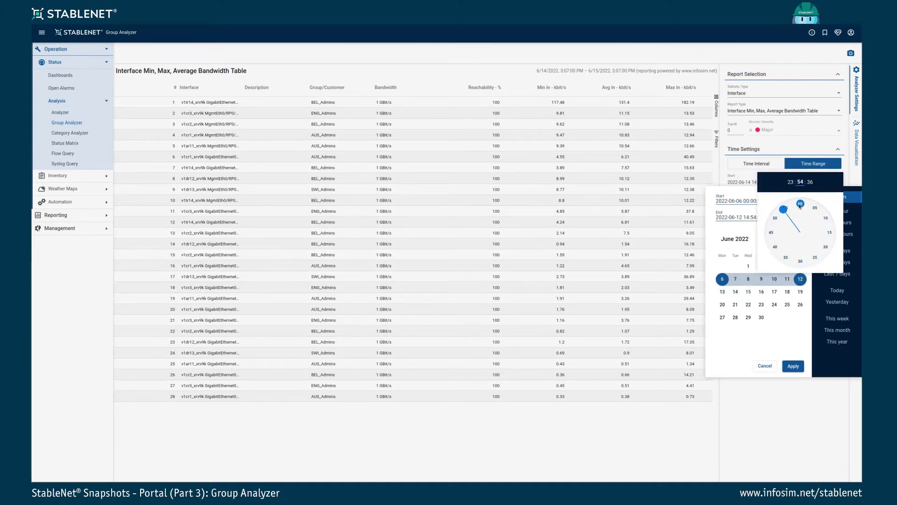
left_click(799, 206)
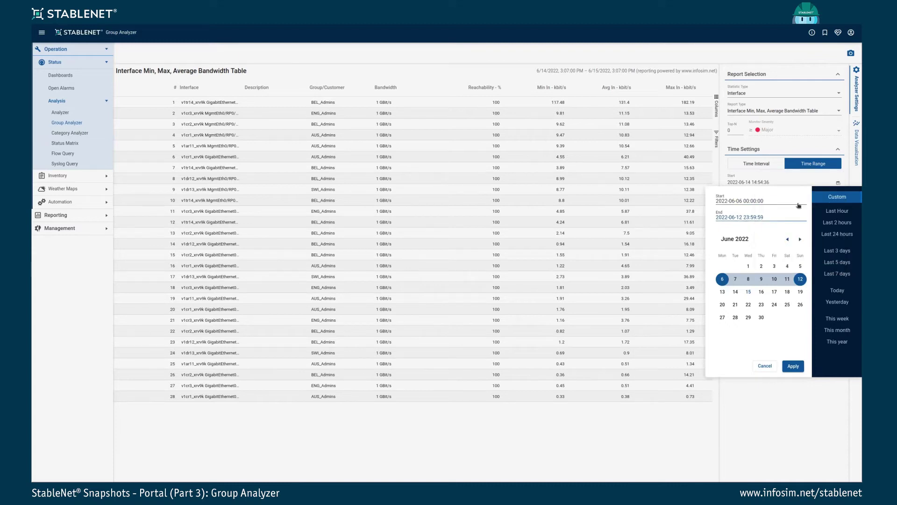
left_click(793, 367)
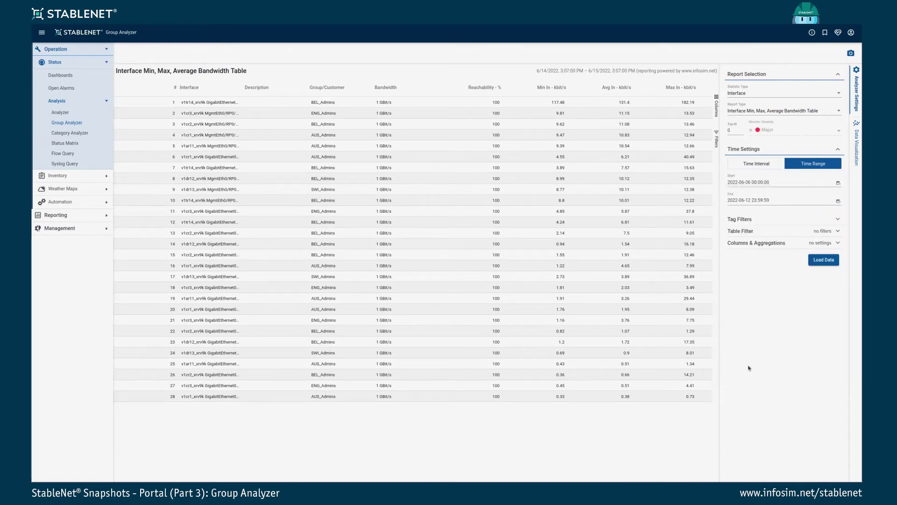
Start a new tag filter for the element filter with type Contains and tag category Interface Type.
left_click(760, 222)
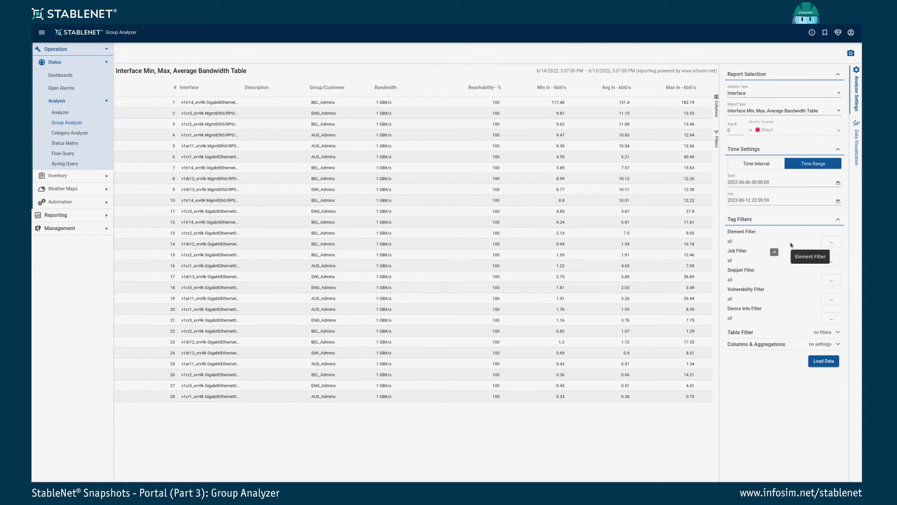
left_click(831, 241)
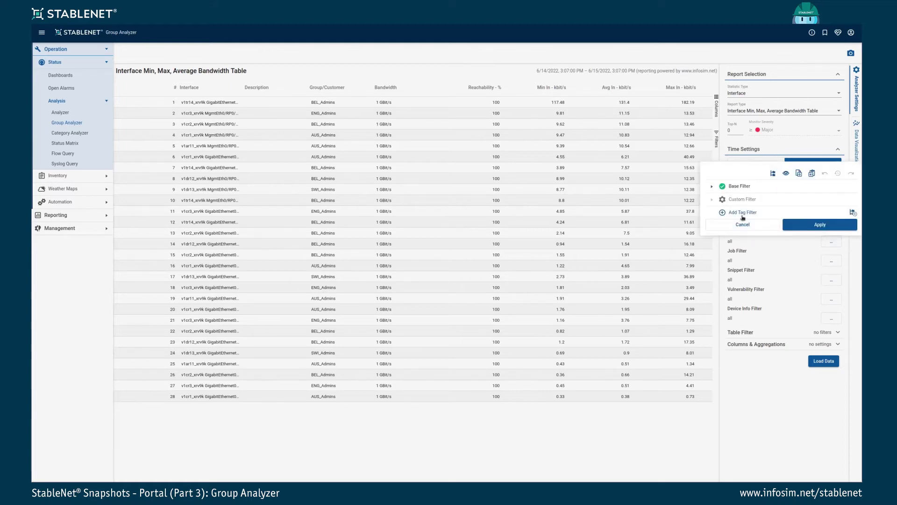
left_click(742, 214)
left_click(742, 175)
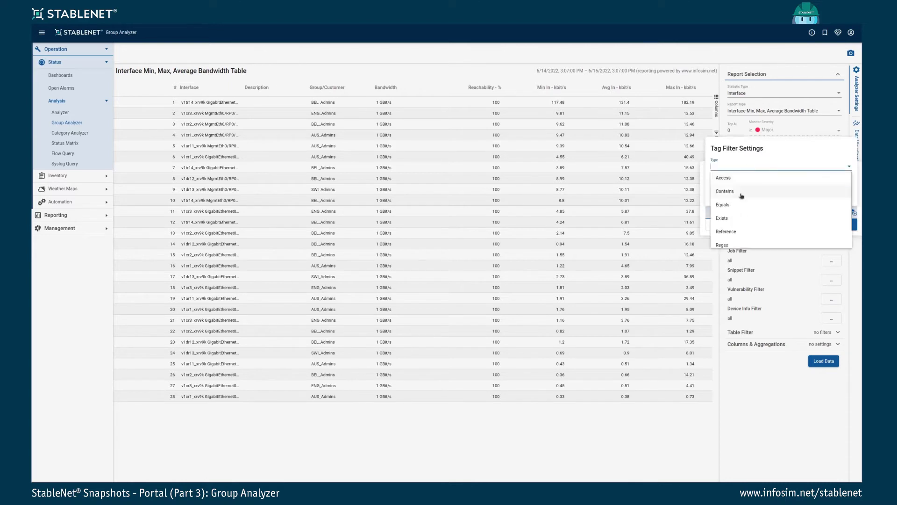
left_click(725, 191)
left_click(745, 149)
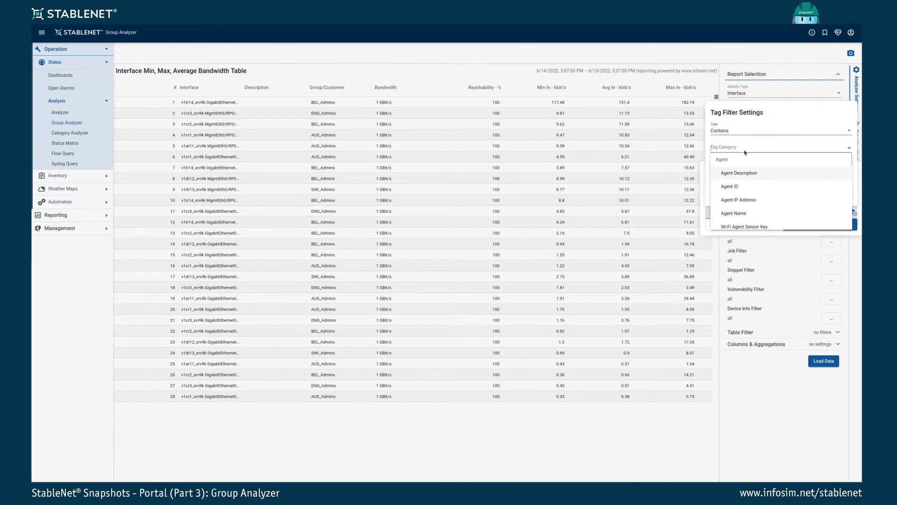
type("Interface T")
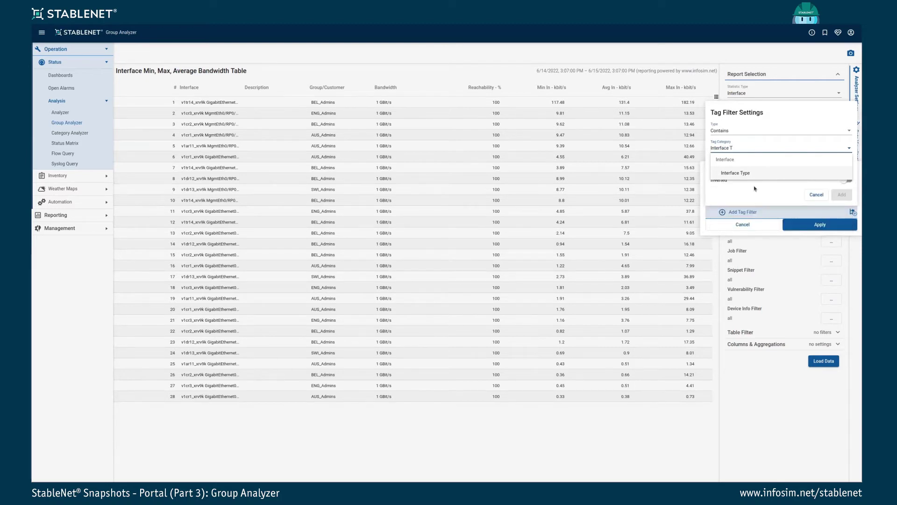
left_click(750, 174)
Set the tag filter's value to "thernet", add it and apply the element filter.
left_click(739, 164)
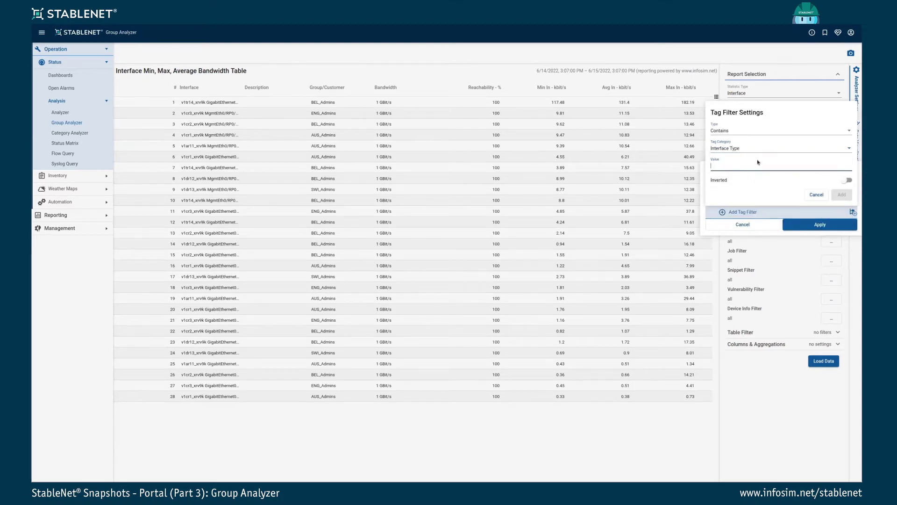
type("thernet")
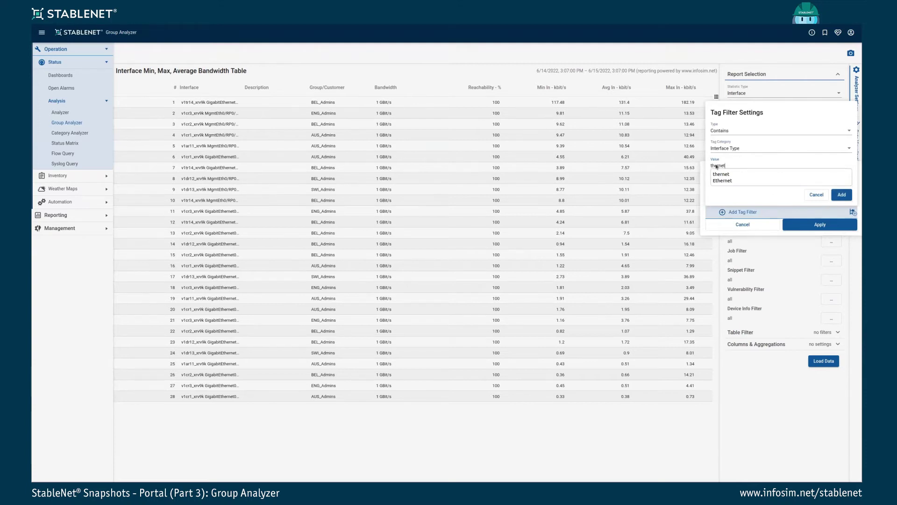
left_click(842, 195)
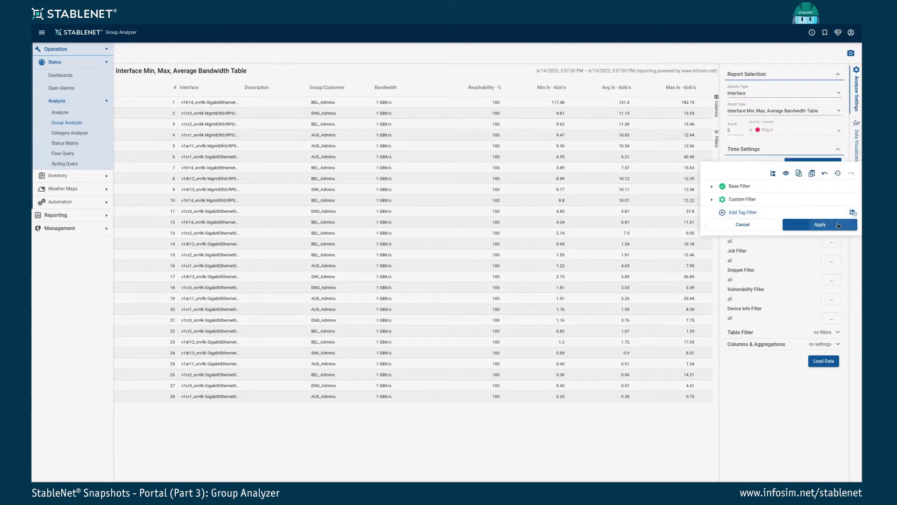
left_click(839, 225)
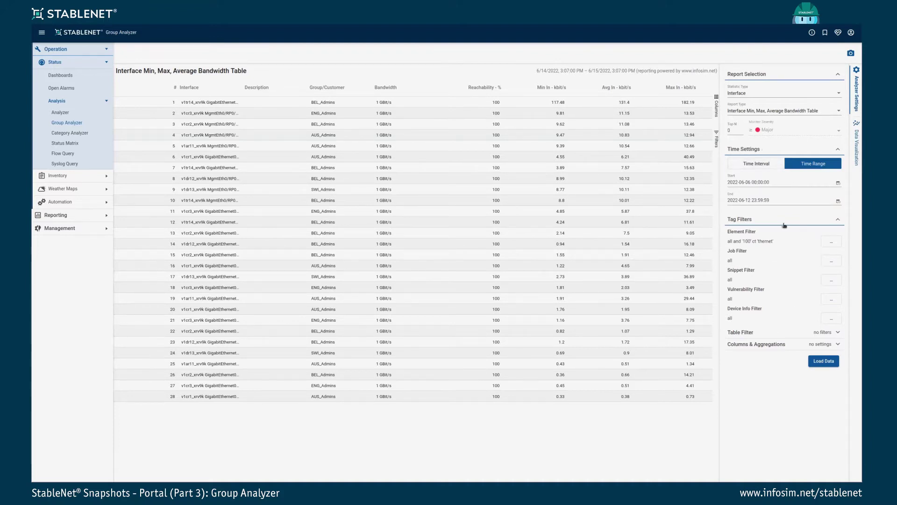
left_click(758, 219)
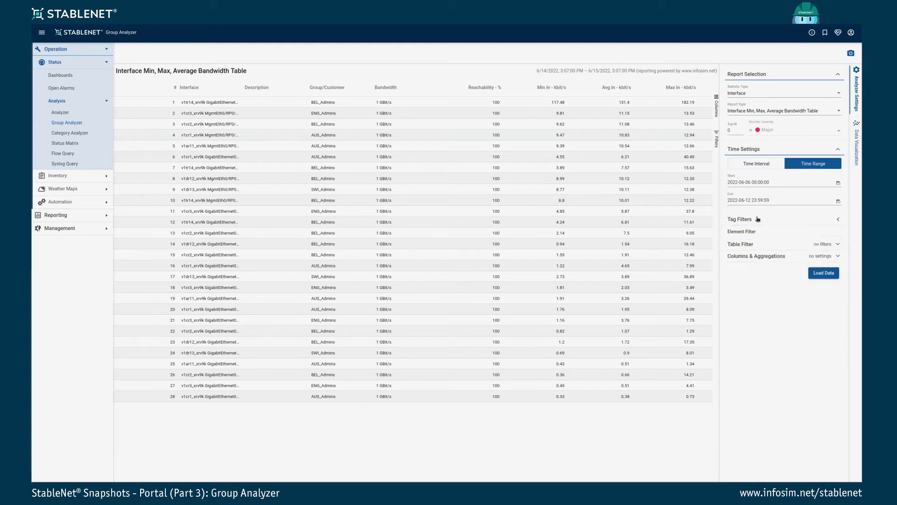
Add a table filter that keeps rows whose Interface column contains "cr".
left_click(748, 232)
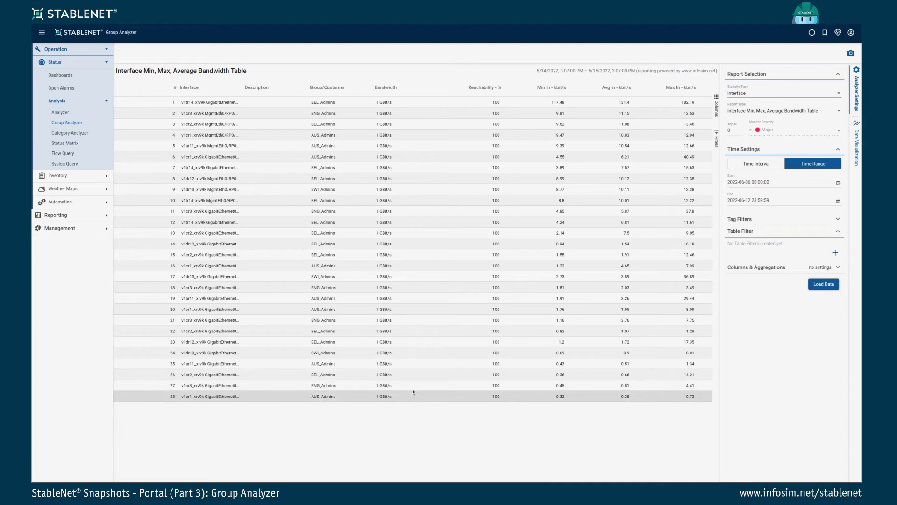
left_click(835, 253)
left_click(760, 169)
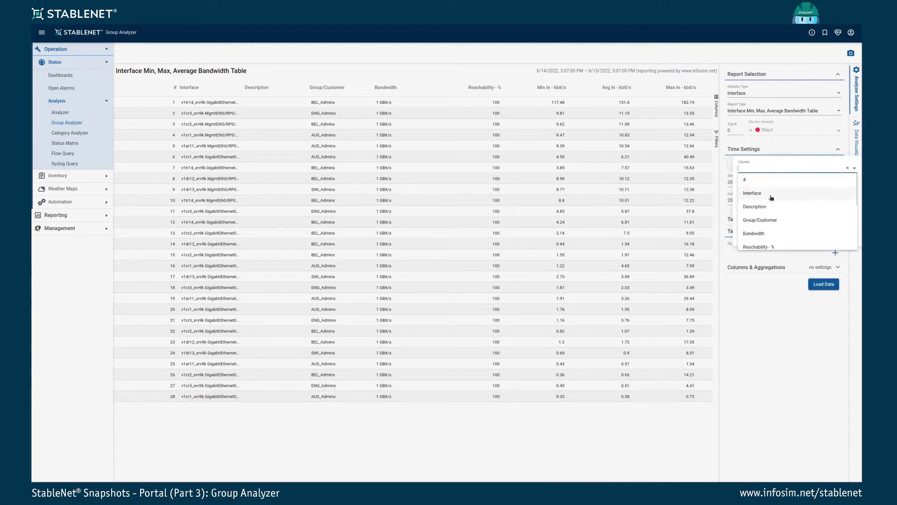
left_click(761, 194)
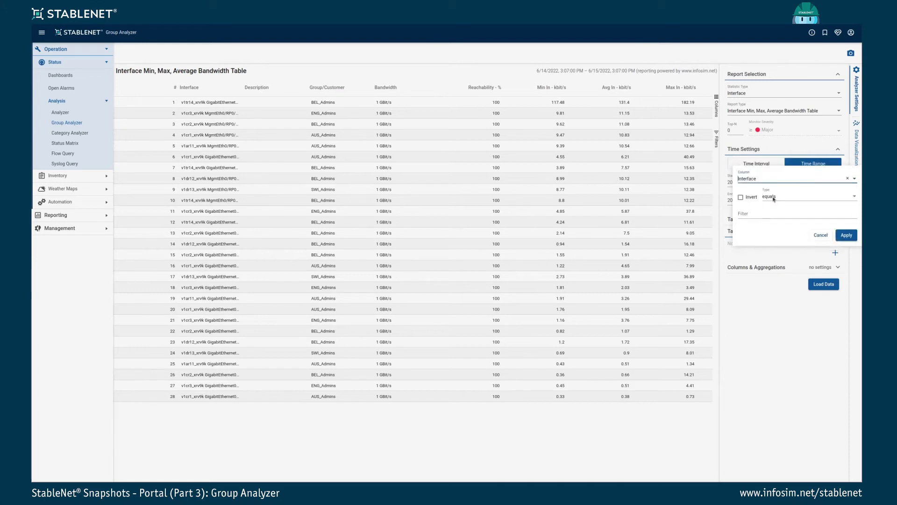
left_click(774, 197)
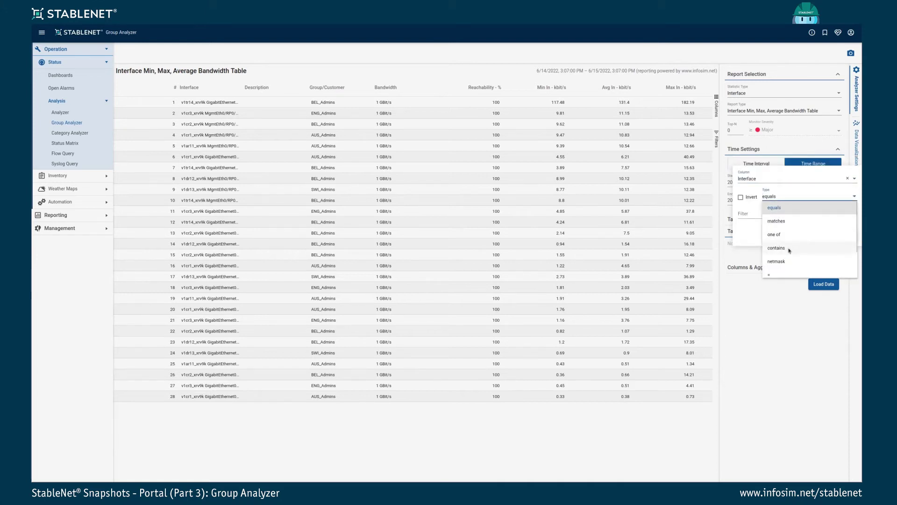
left_click(789, 250)
left_click(774, 213)
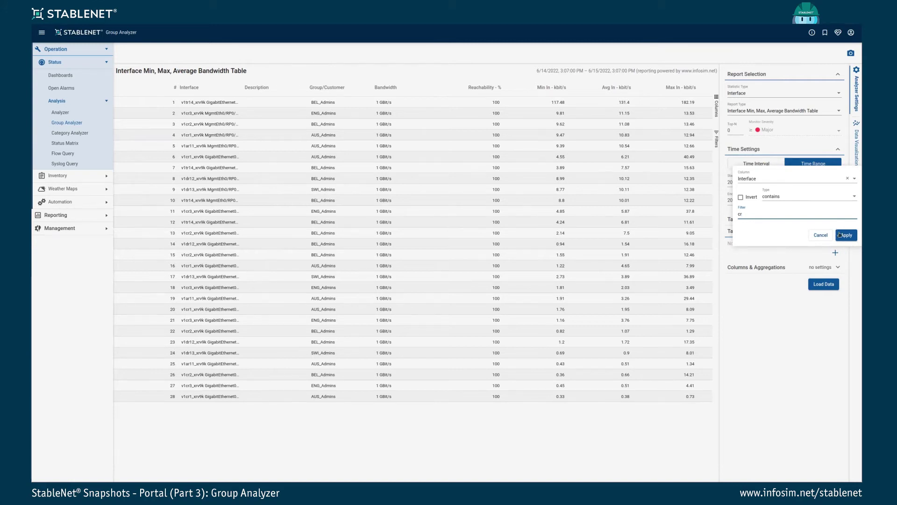
left_click(841, 235)
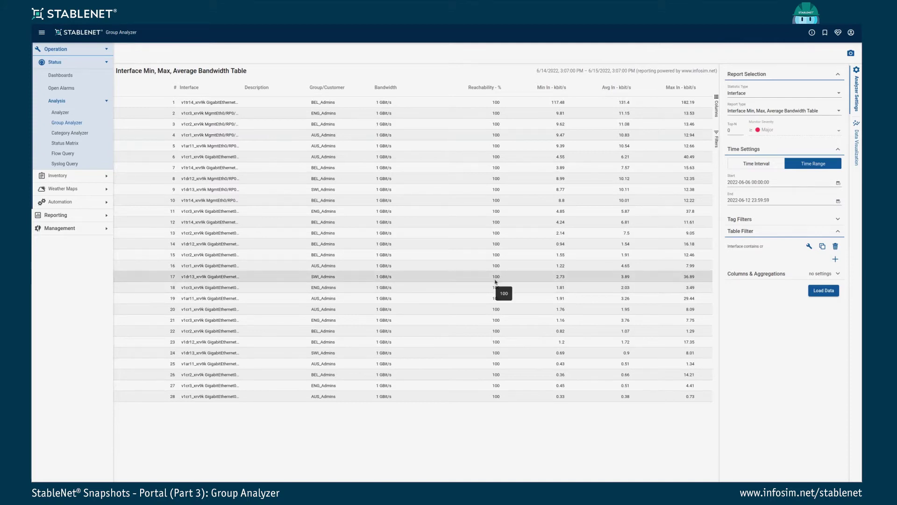
Load the report with the configured time range and filters, and review its inbound and outbound bandwidth columns.
left_click(829, 294)
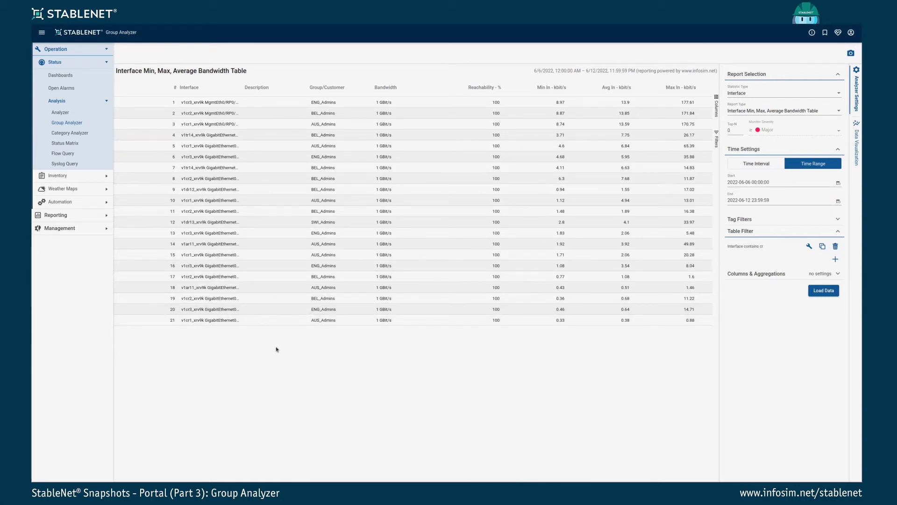
left_click_drag(374, 479, 525, 479)
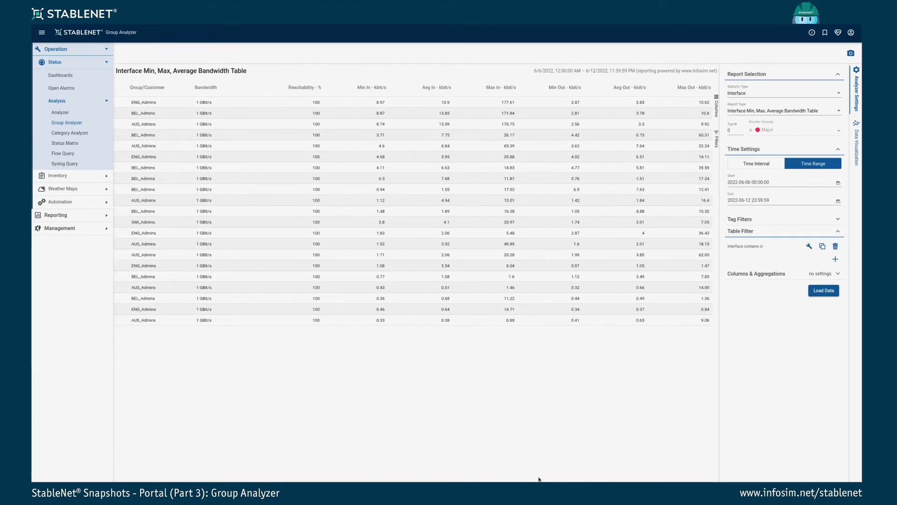
left_click_drag(537, 479, 281, 428)
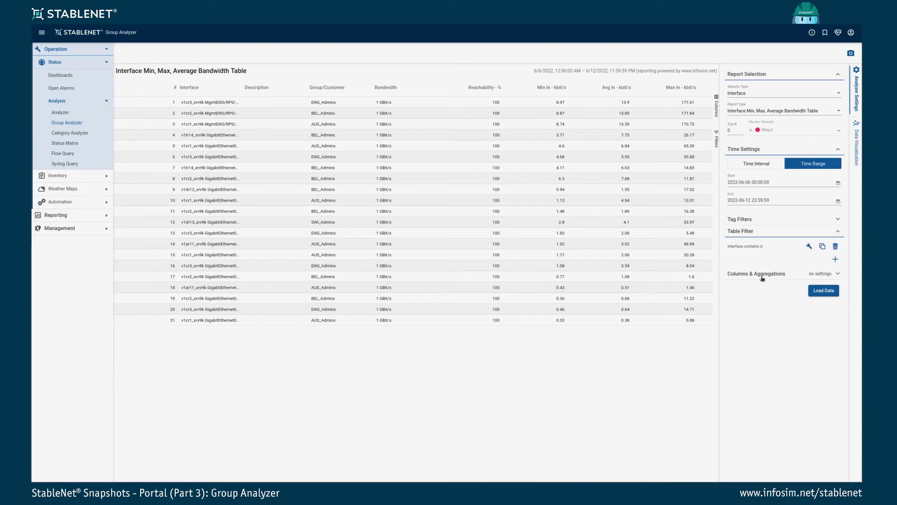
Group the report by Group/Customer in the column and aggregation settings and reload the data.
left_click(784, 275)
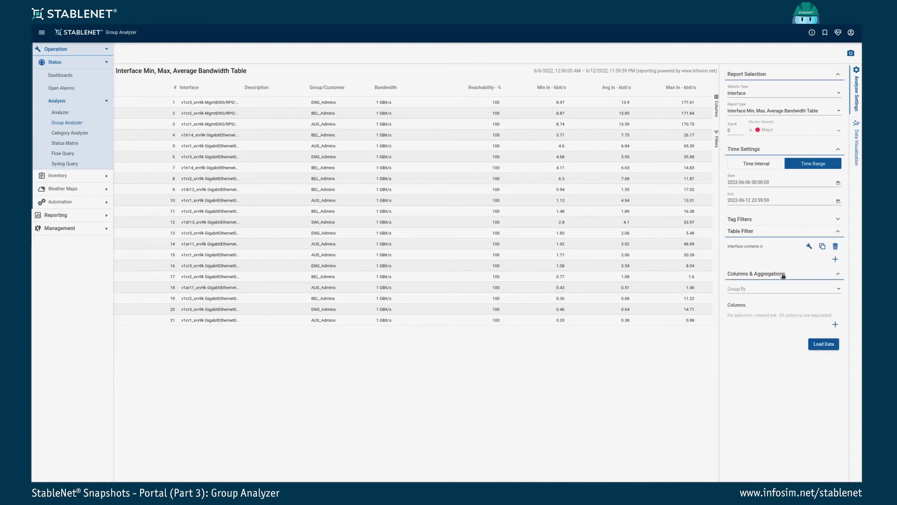
left_click(767, 289)
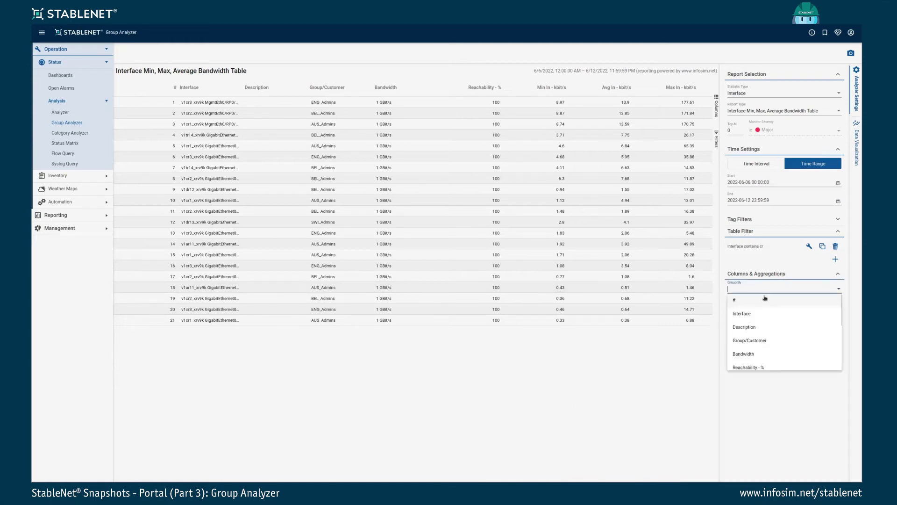
left_click(764, 342)
left_click(818, 350)
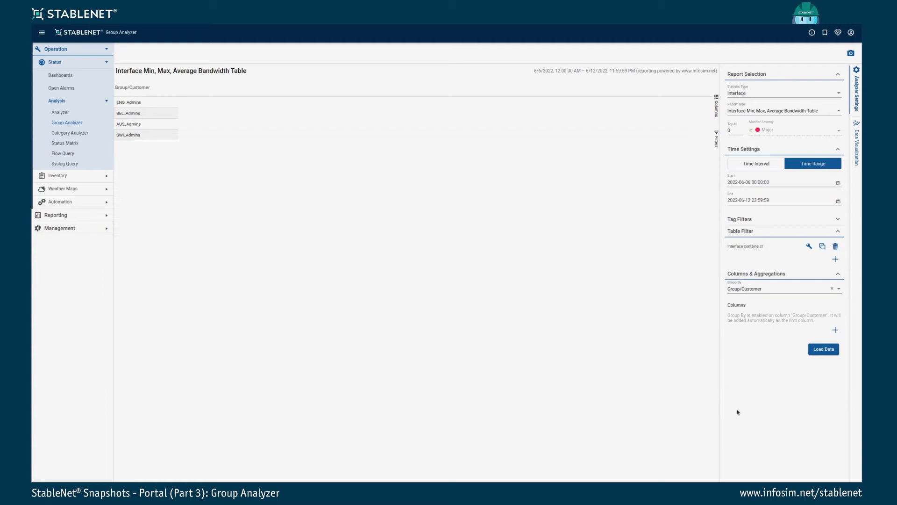
Add a Group/Customer column with aggregation type count and alias "count", and reload the data.
left_click(835, 330)
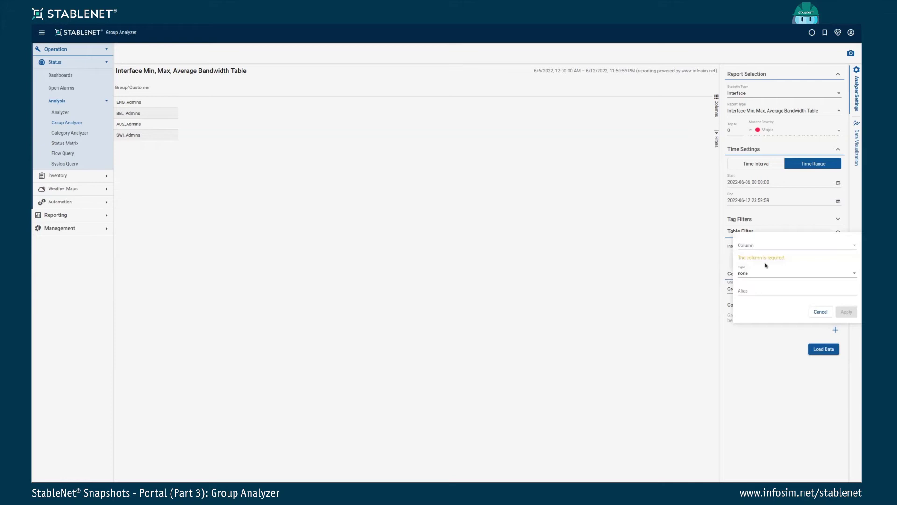
left_click(774, 247)
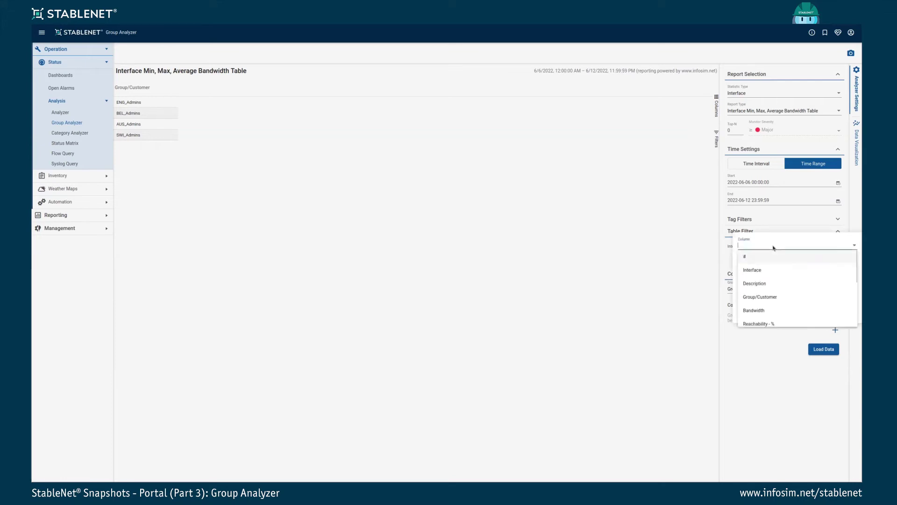
left_click(773, 298)
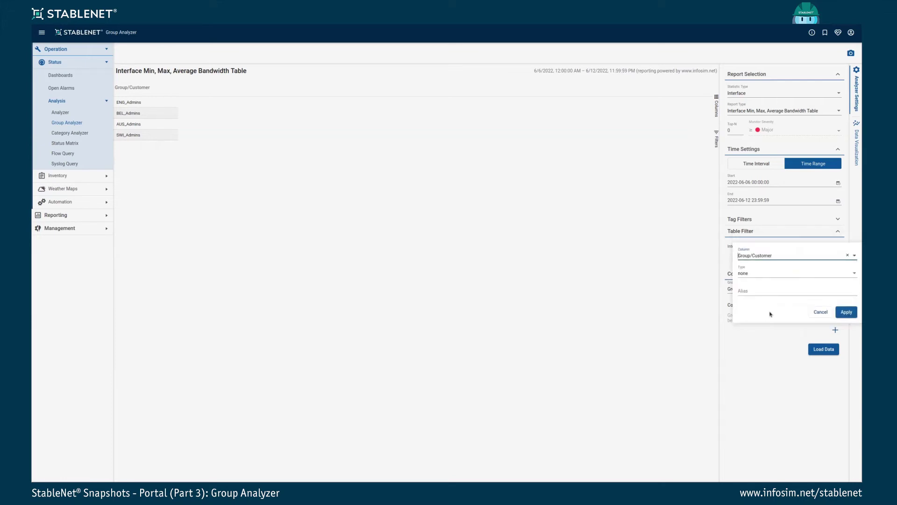
left_click(764, 276)
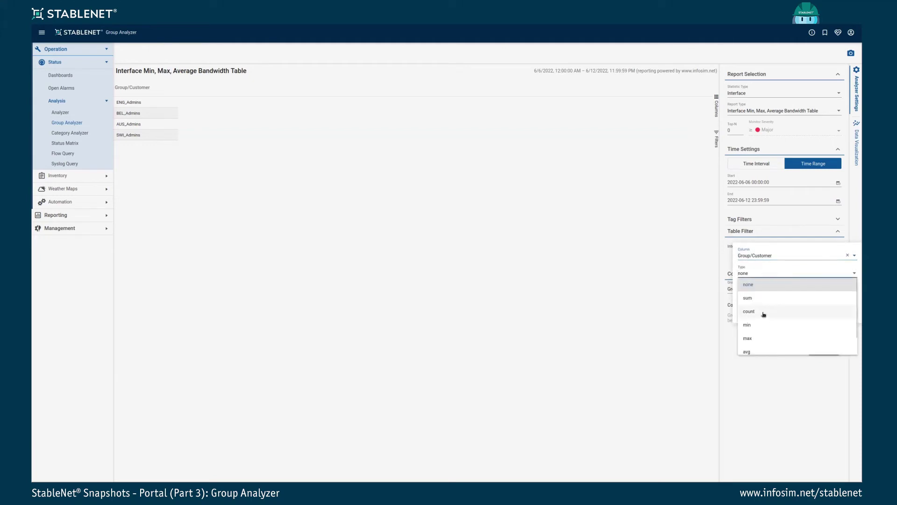
left_click(764, 314)
left_click(760, 290)
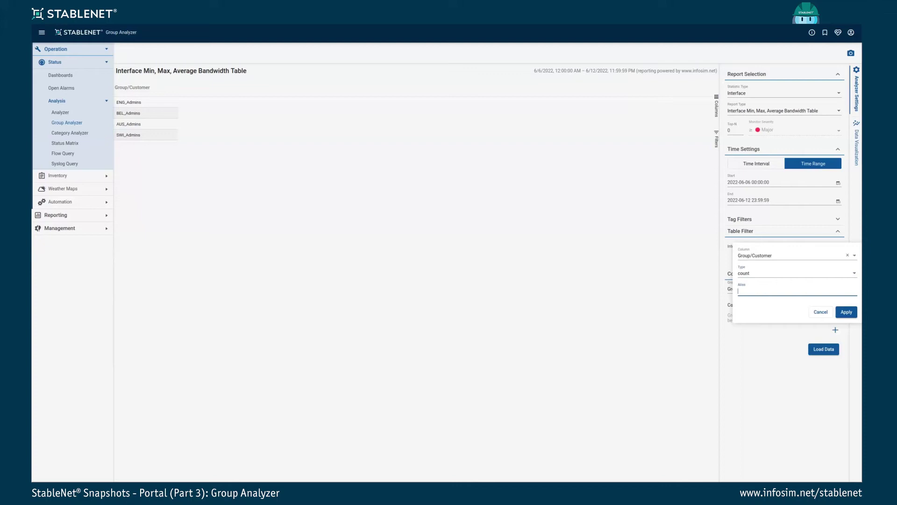
type("count")
left_click(849, 314)
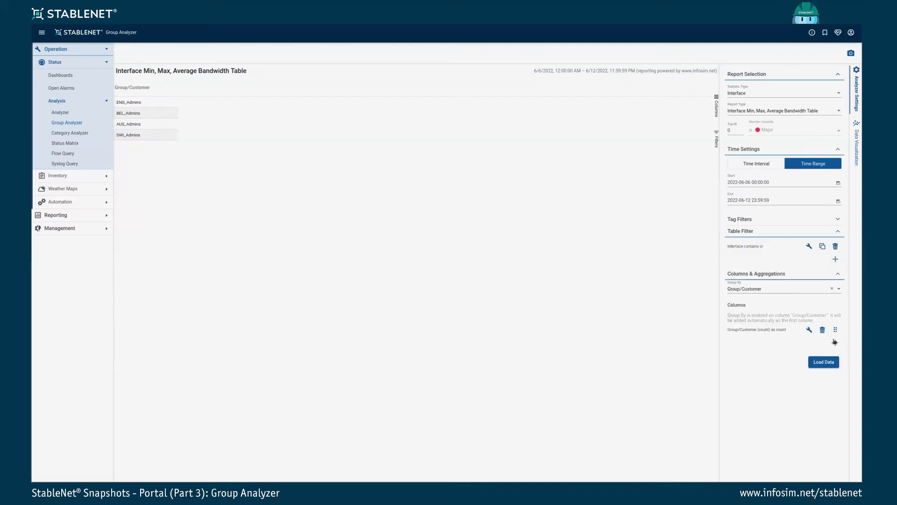
left_click(818, 367)
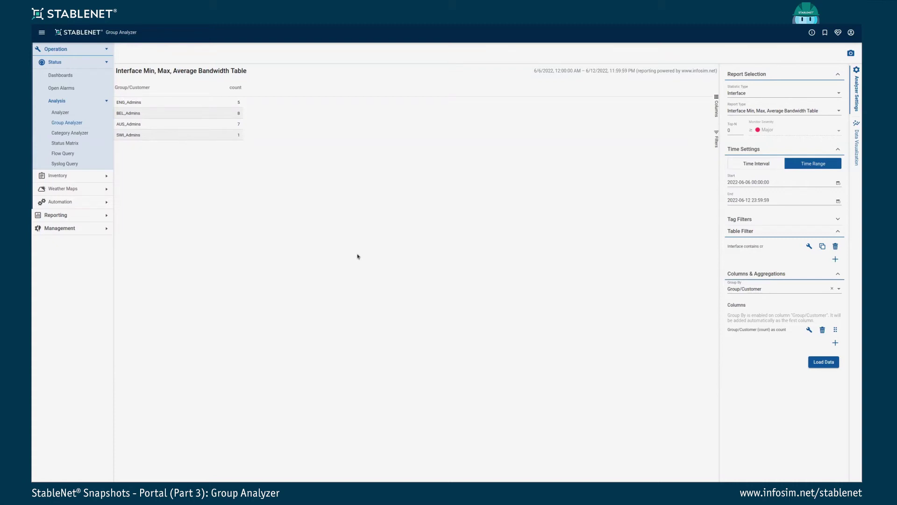
Add a Max In - kbit/s column with aggregation type median and alias "Median - Max In", and reload the data.
left_click(836, 343)
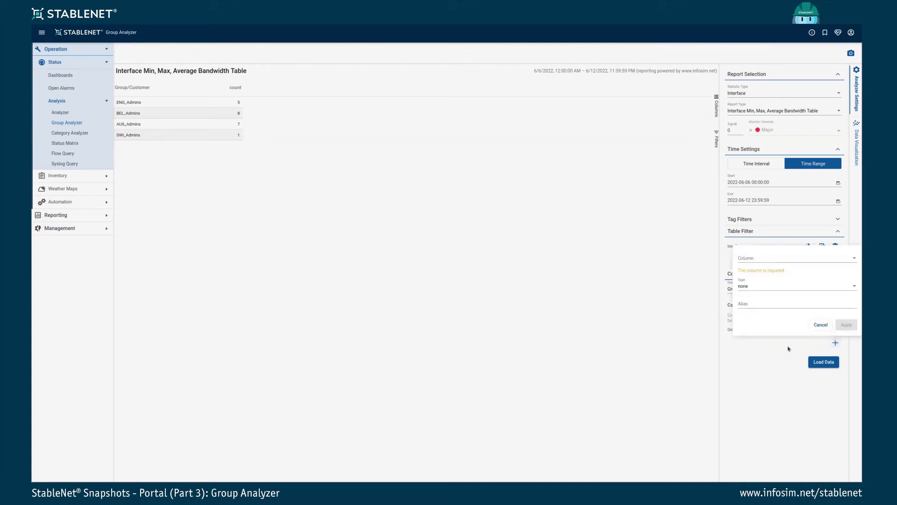
left_click(769, 265)
scroll(773, 311, "down", 5)
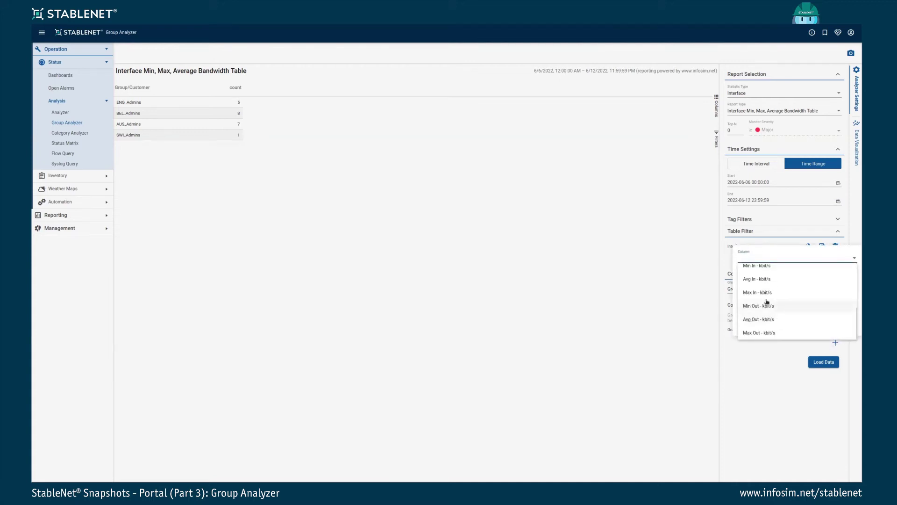
left_click(767, 293)
left_click(767, 286)
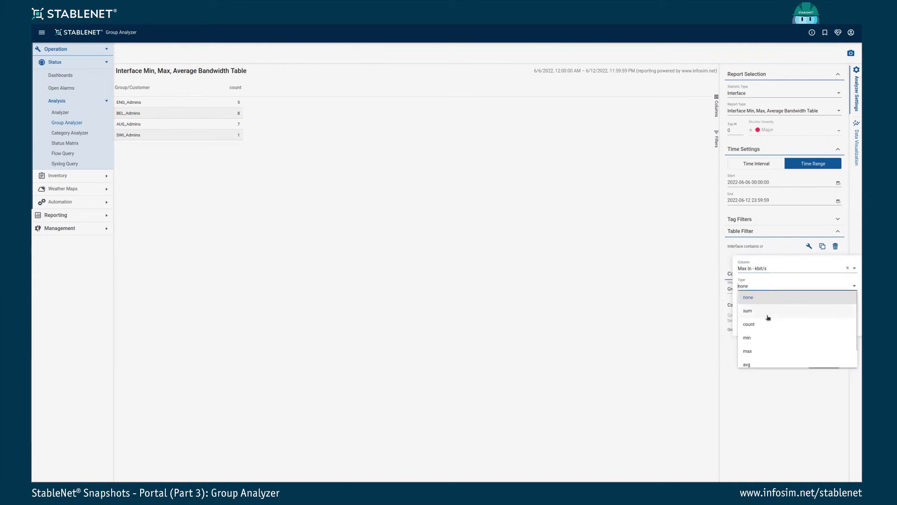
scroll(766, 319, "down", 1)
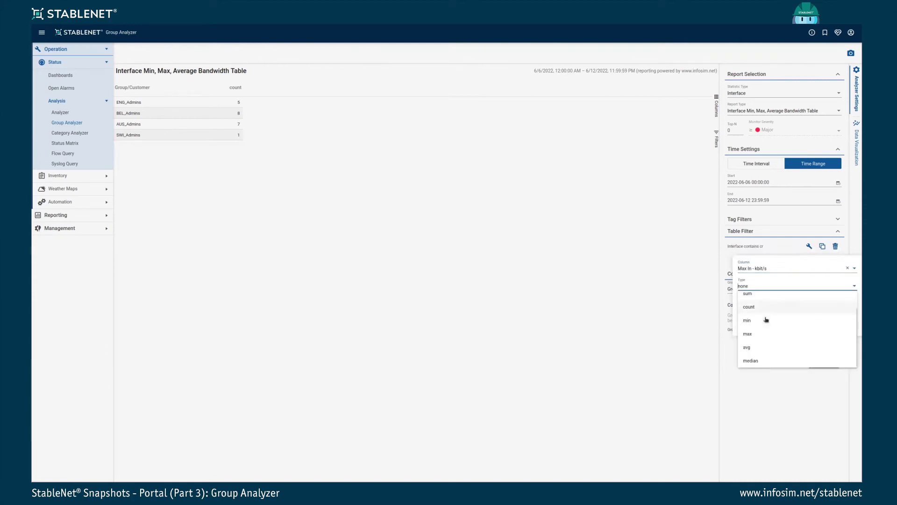
left_click(764, 361)
left_click(800, 303)
type("Median - Max In")
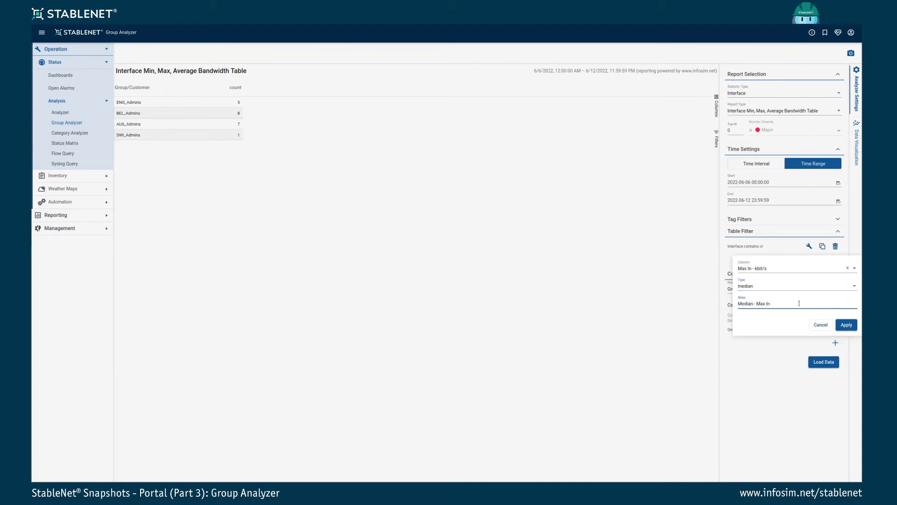
left_click(845, 326)
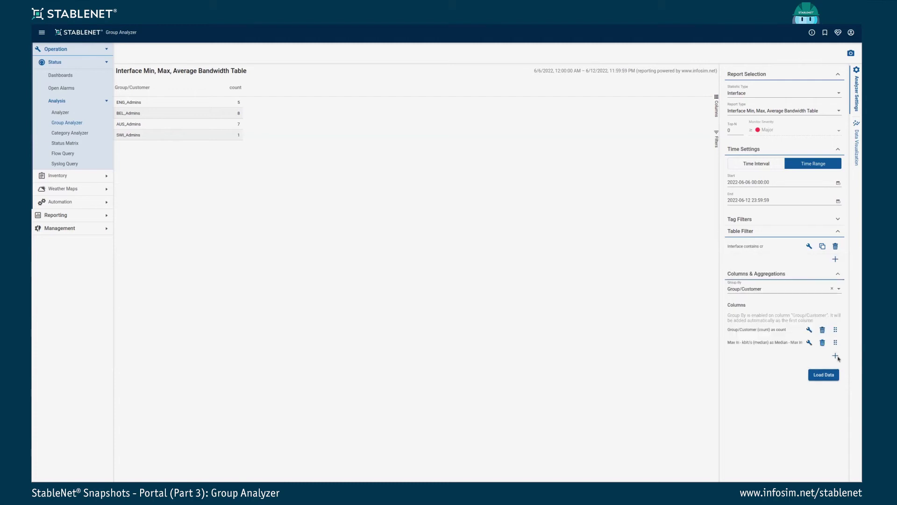
left_click(829, 375)
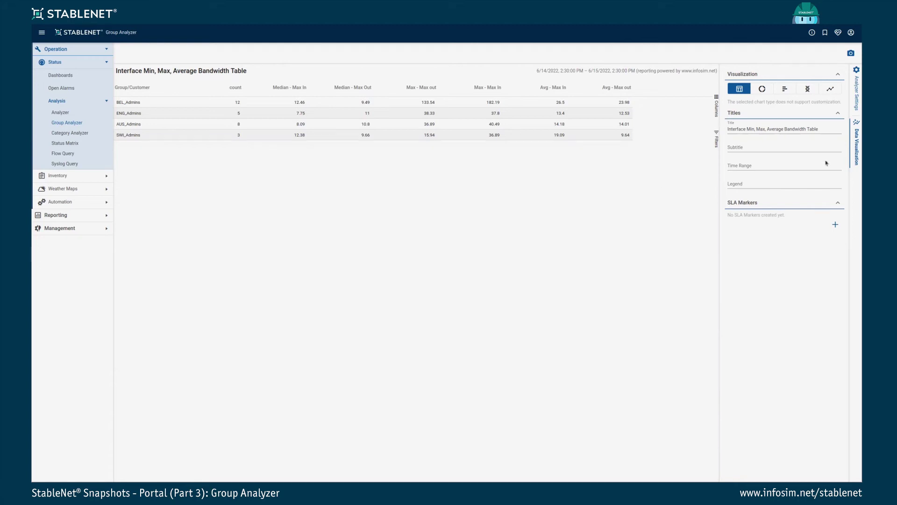
Set the report title to "Groupwise Traffic Table" and the subtitle to "Europe" in the data visualization settings.
left_click(856, 162)
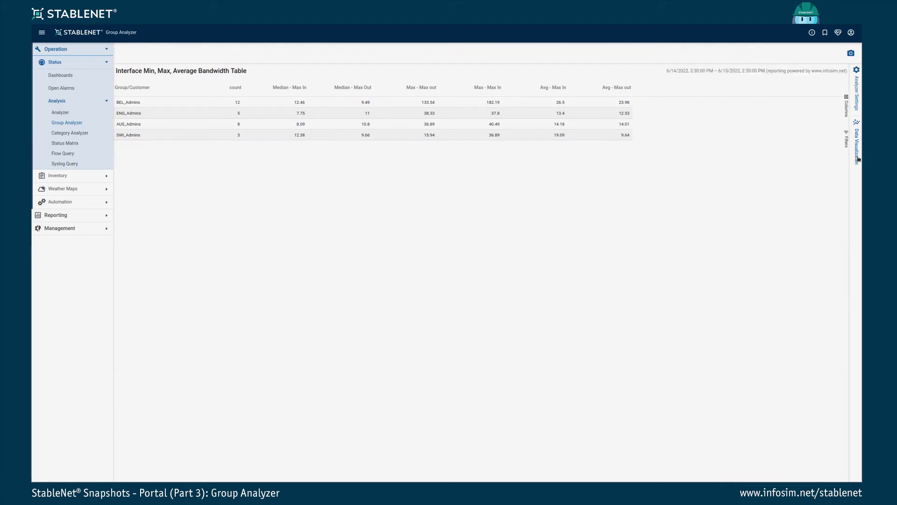
left_click(856, 164)
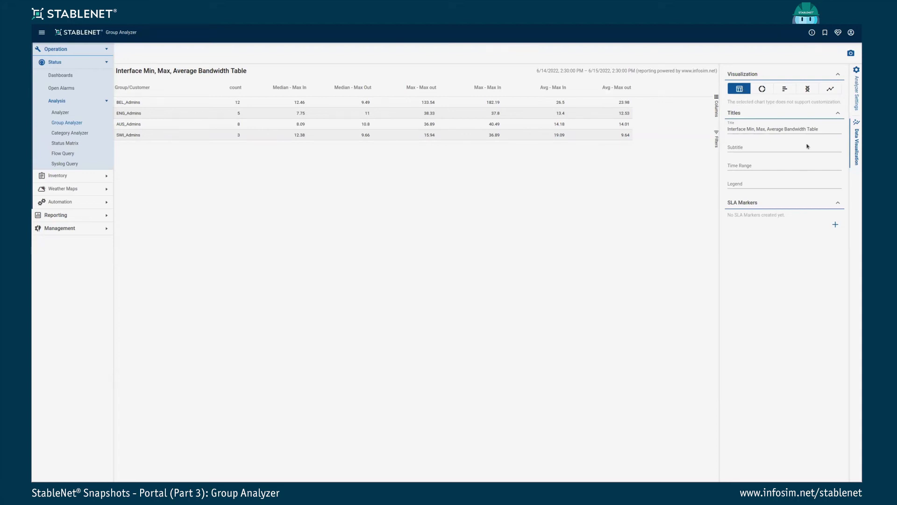
left_click(815, 129)
left_click_drag(821, 129, 710, 129)
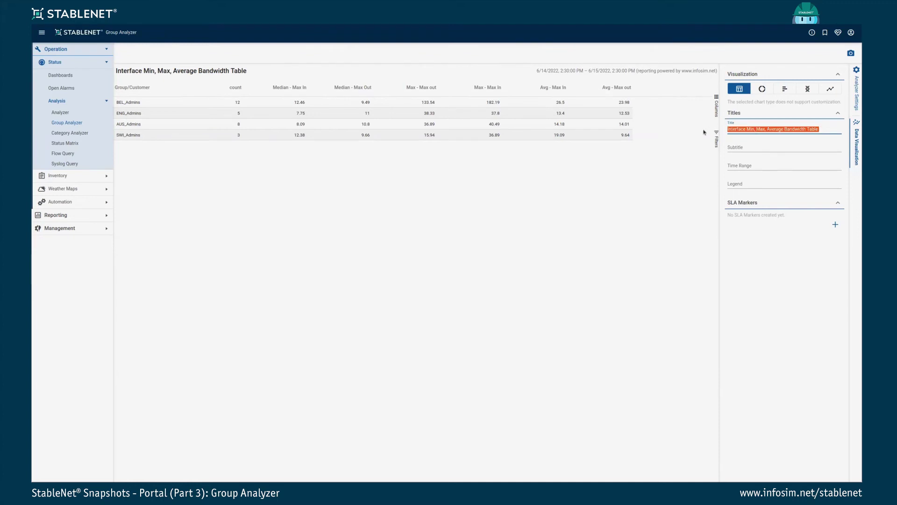
type("Groupwise")
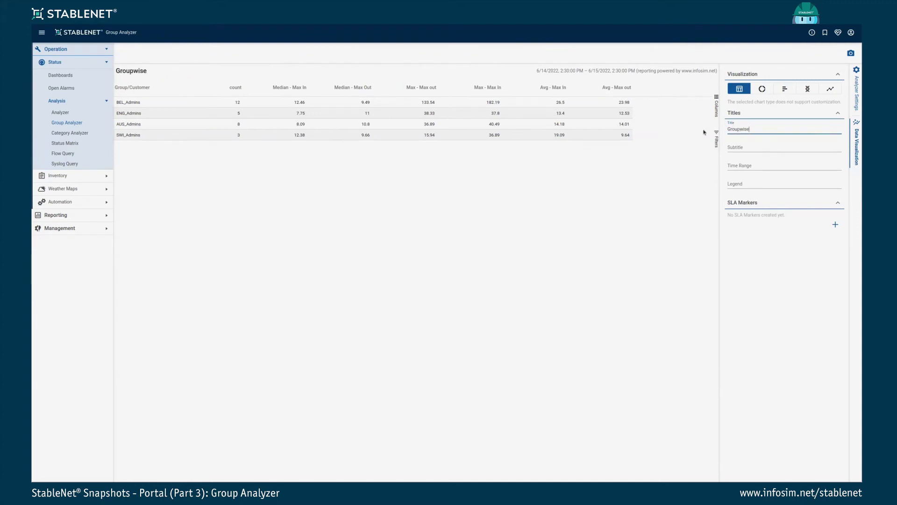
type(" Traffic Table")
left_click(743, 148)
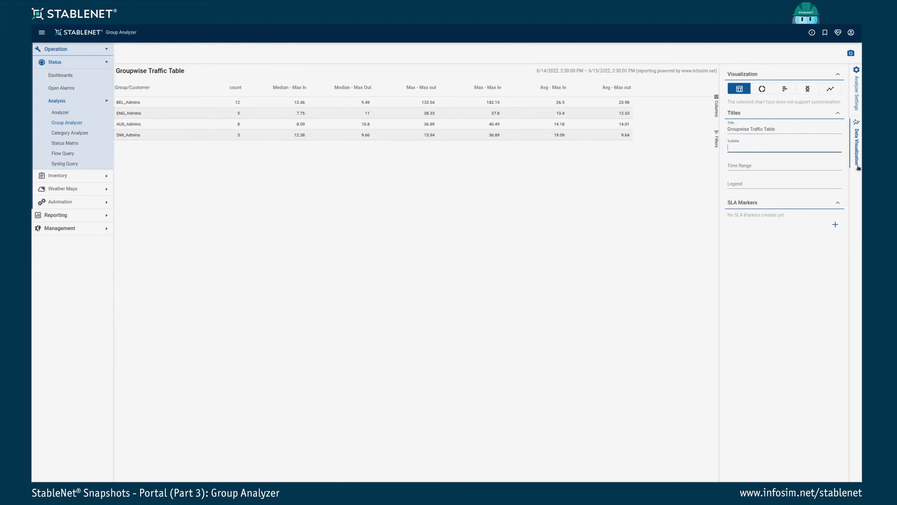
type("Europe")
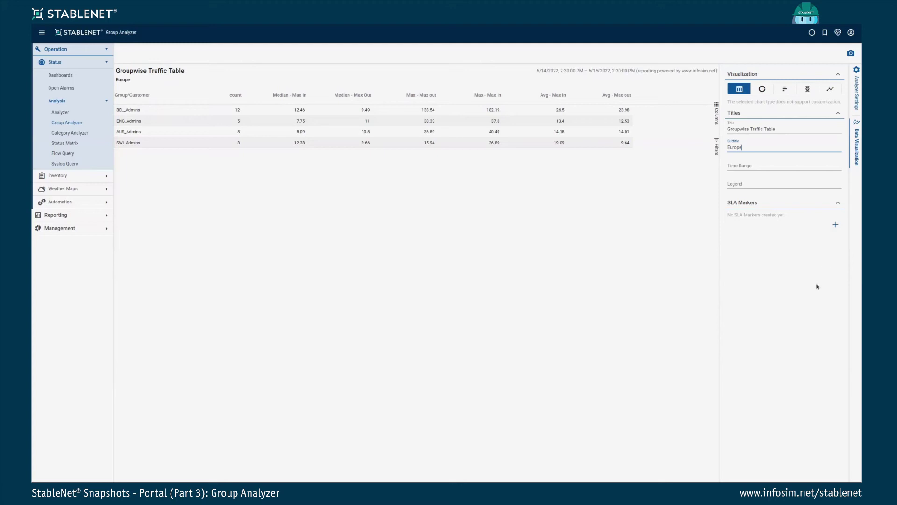
Create an SLA marker and assign it to the Median - Max In column in its table visualization settings.
left_click(835, 225)
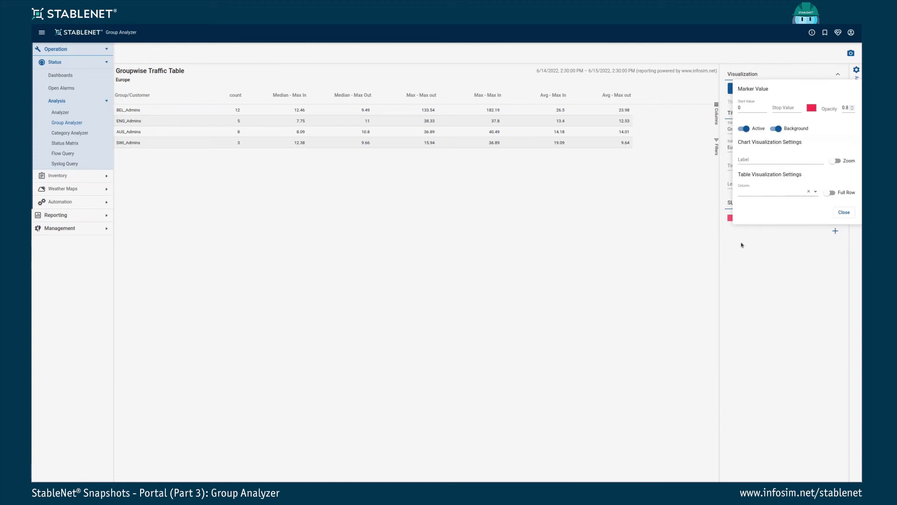
left_click(779, 192)
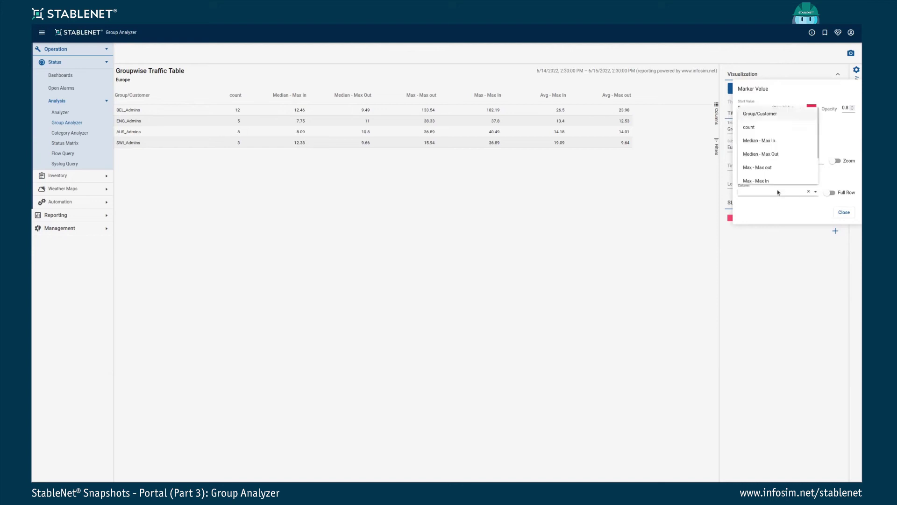
left_click(768, 142)
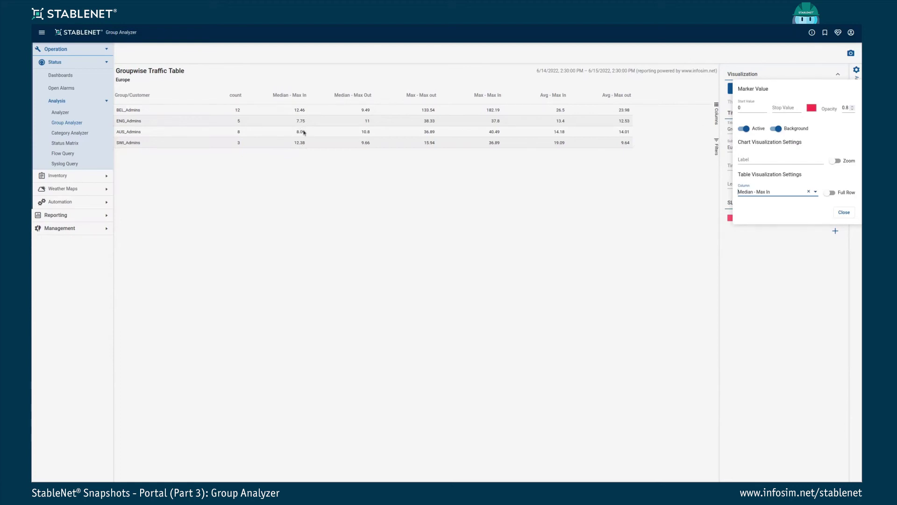
Set the SLA marker's start value to 12 and its stop value to 10000000.
left_click(760, 108)
key("BackSpace")
type("12")
key("Tab")
type("10000,00")
key("BackSpace")
key("BackSpace")
key("BackSpace")
type("000")
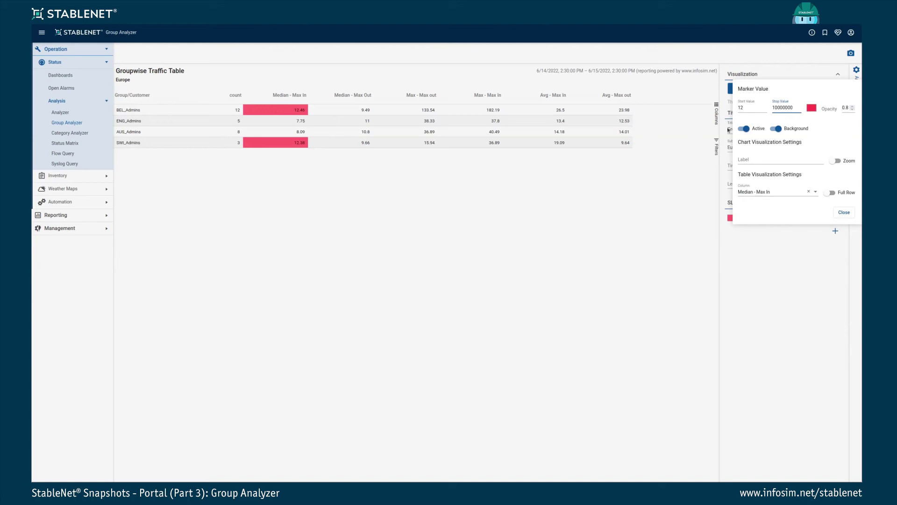
Set the marker's opacity to 0.6, keep its background on, and extend the highlighting to the full row.
left_click(852, 109)
left_click(852, 110)
left_click(852, 107)
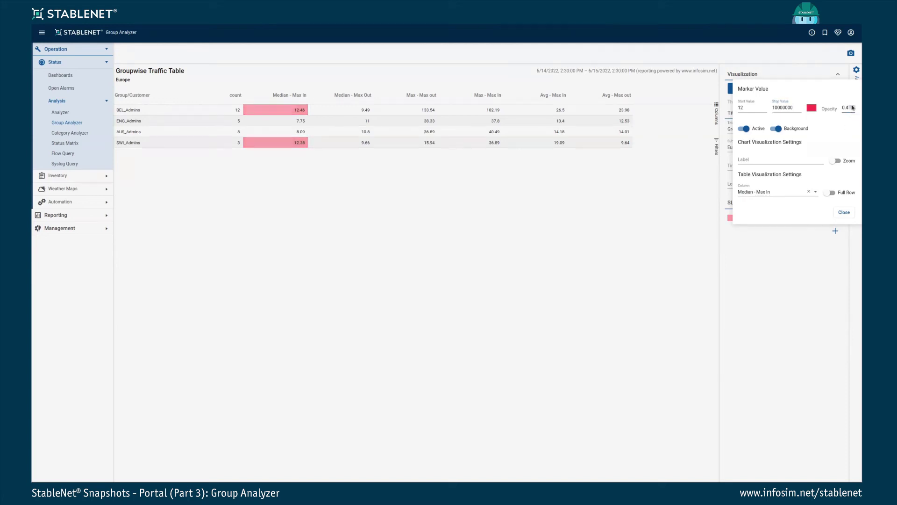
left_click(772, 130)
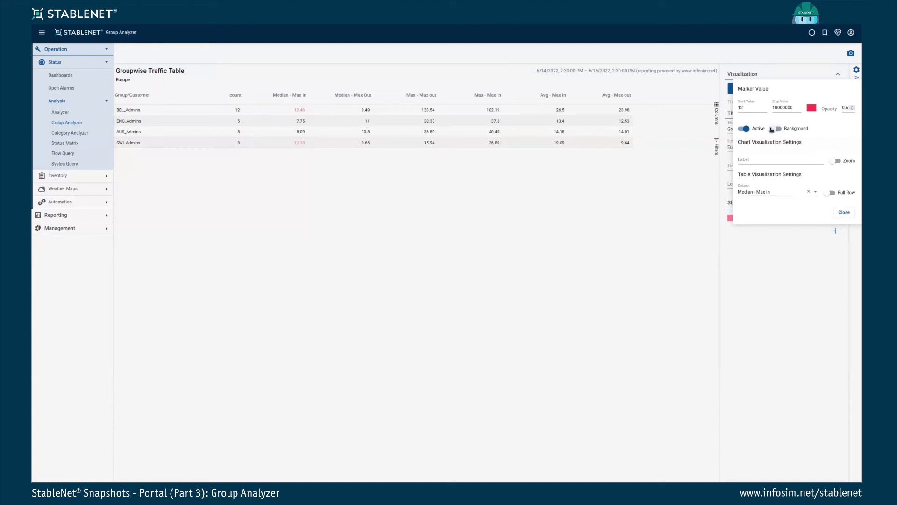
left_click(779, 129)
left_click(830, 193)
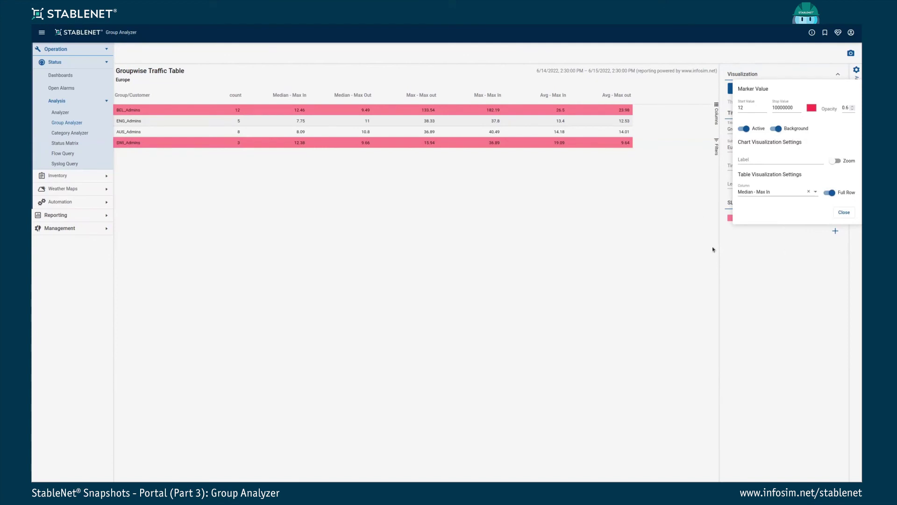
left_click(838, 213)
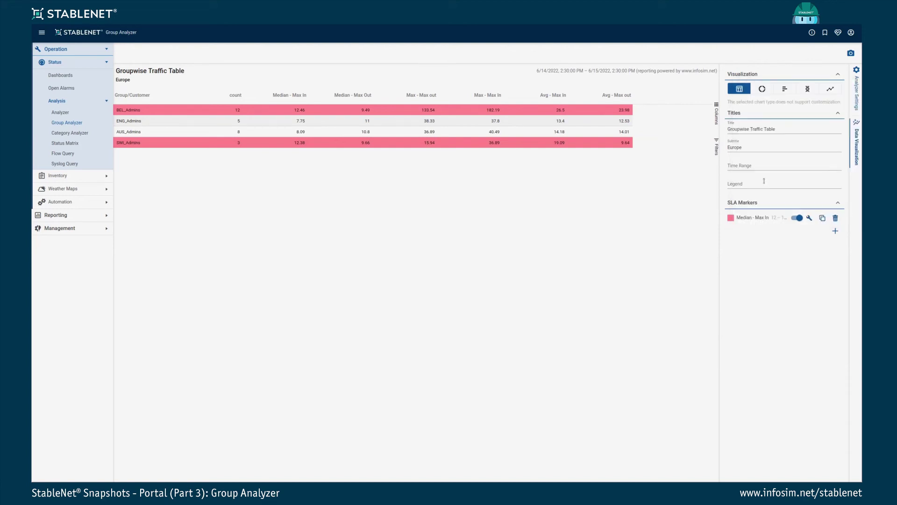
Delete the Median - Max In SLA marker and switch the visualization to a bar chart with count as the statistic column.
left_click(836, 218)
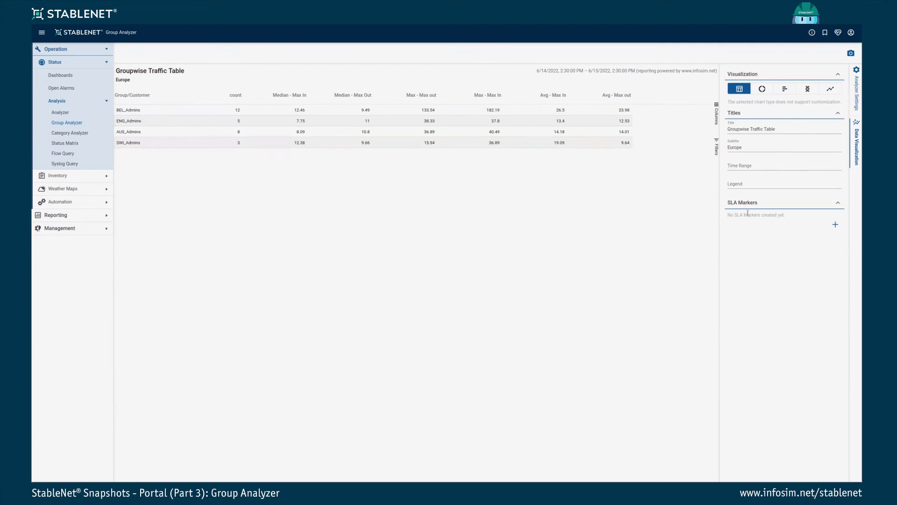
left_click(785, 90)
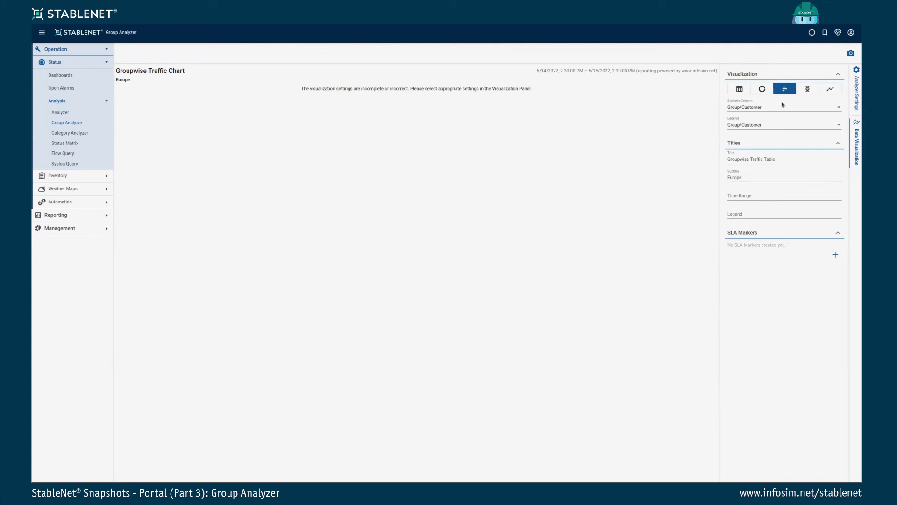
left_click(757, 112)
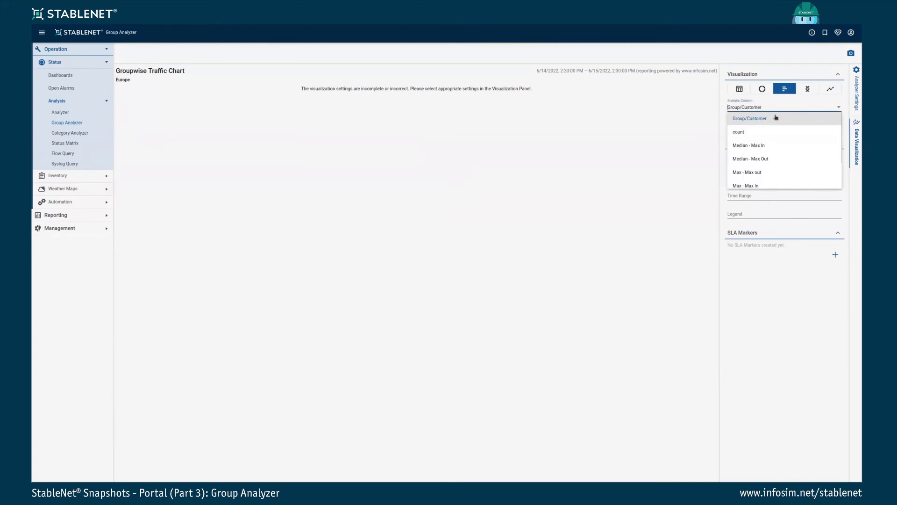
left_click(757, 133)
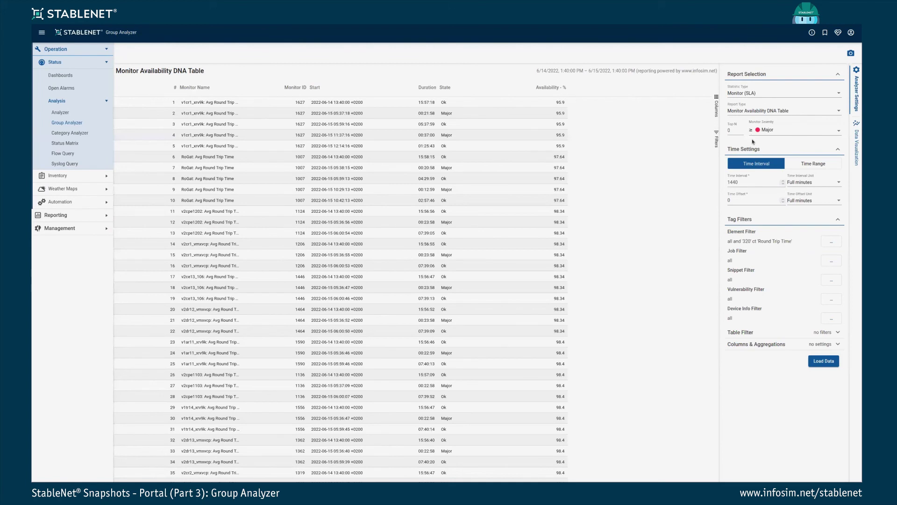
left_click(777, 131)
left_click(676, 204)
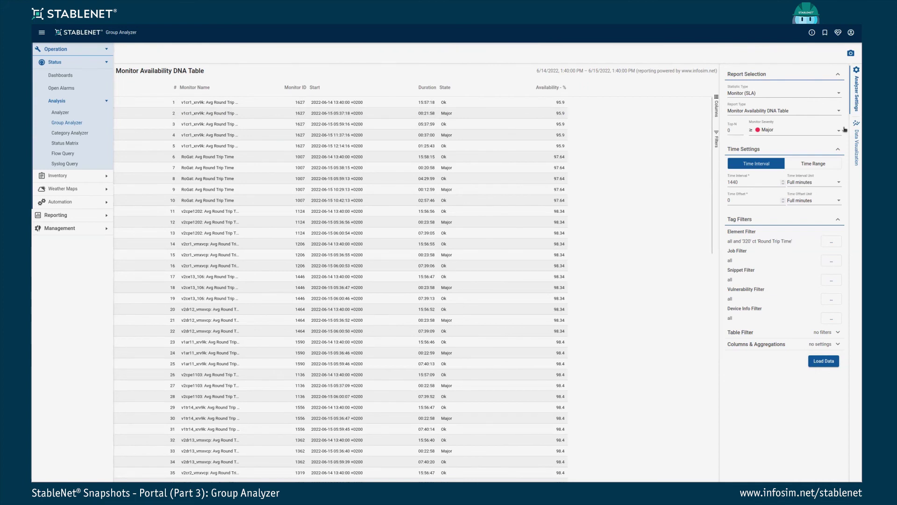
Switch the Monitor Availability DNA Table's visualization to a DNA chart grouped by Monitor Name.
left_click(858, 145)
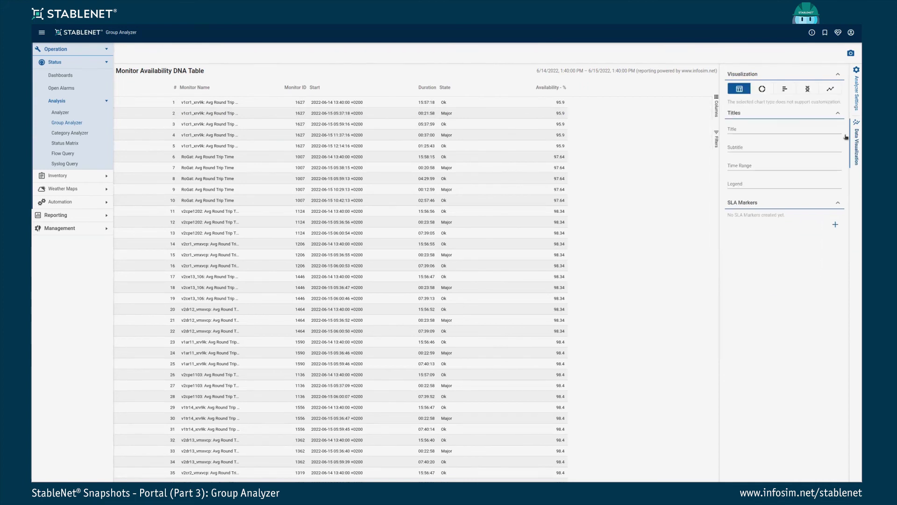
left_click(809, 100)
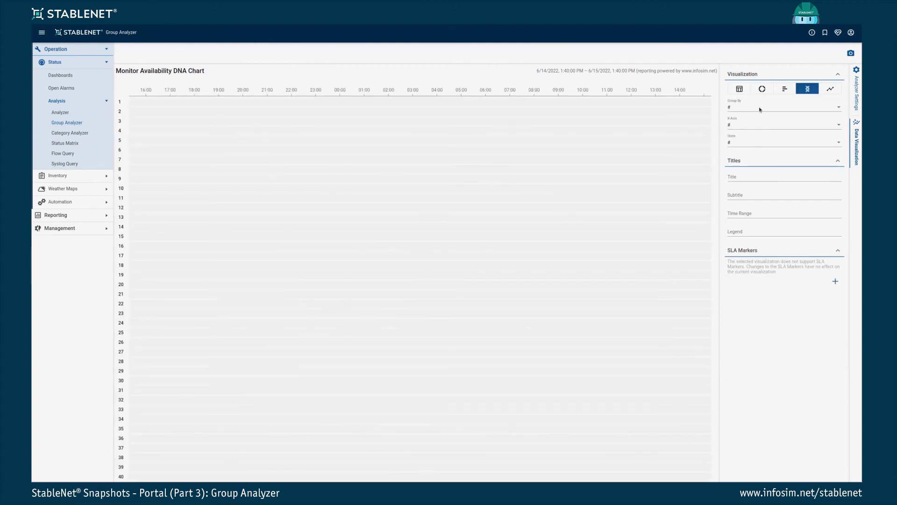
left_click(761, 109)
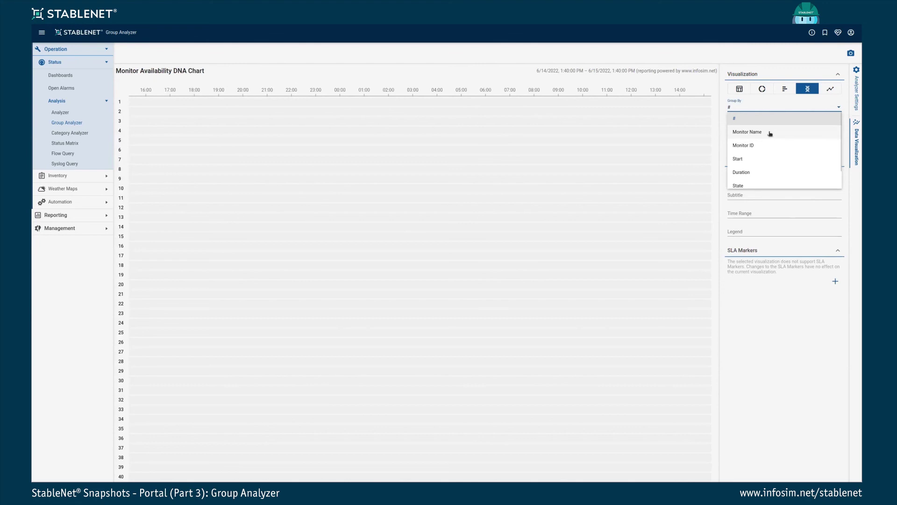
left_click(770, 133)
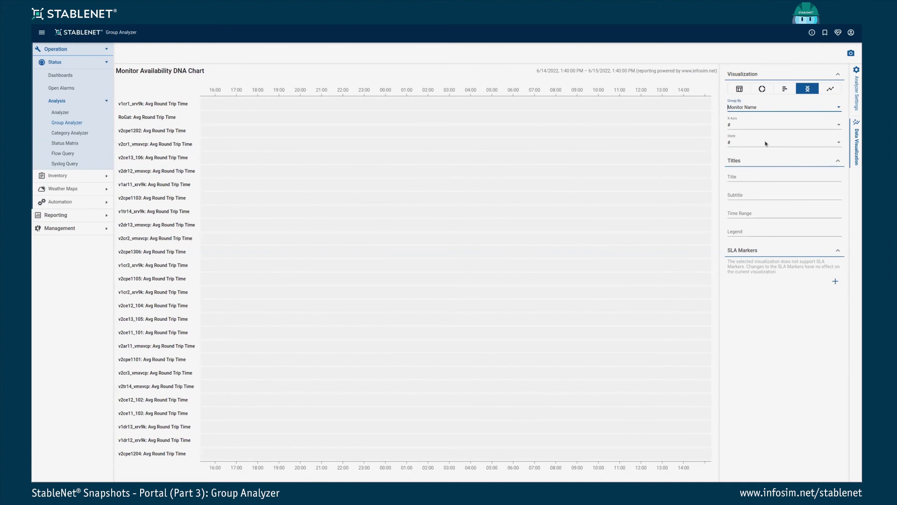
Use the Start column for the DNA chart's X axis and the State column for its state, collapsing the title settings.
left_click(756, 127)
left_click(750, 175)
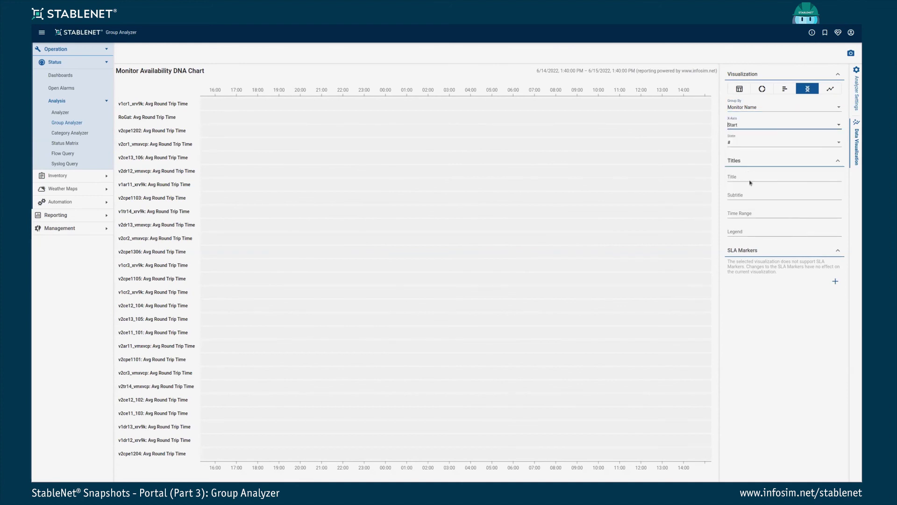
left_click(775, 160)
left_click(758, 149)
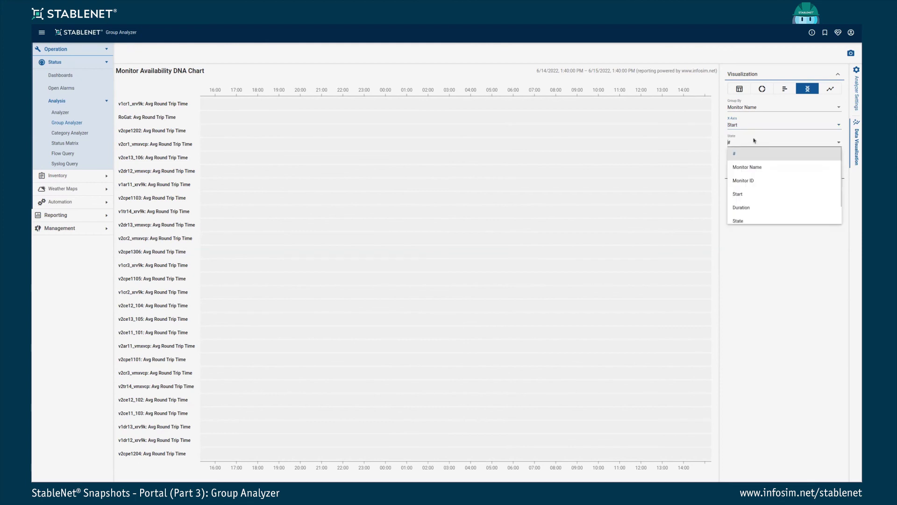
left_click(754, 222)
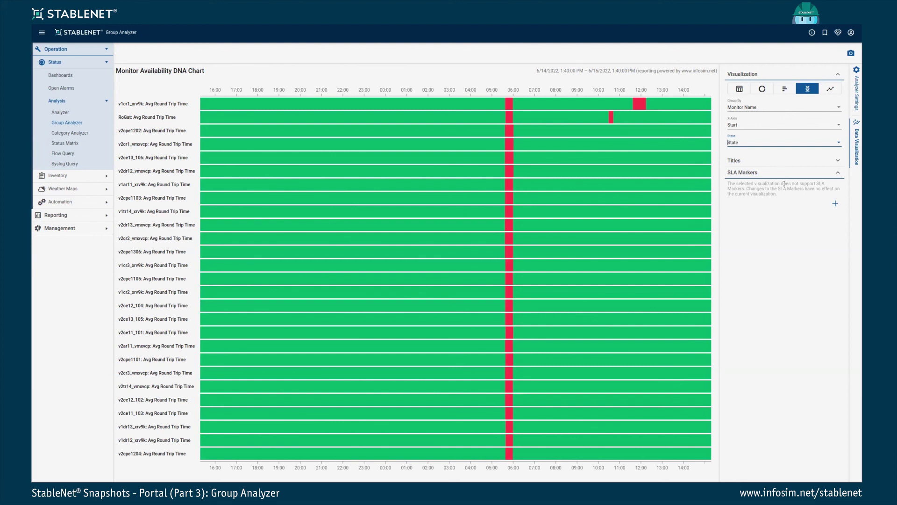
Take a snapshot of the DNA chart and close its preview without saving.
left_click(852, 57)
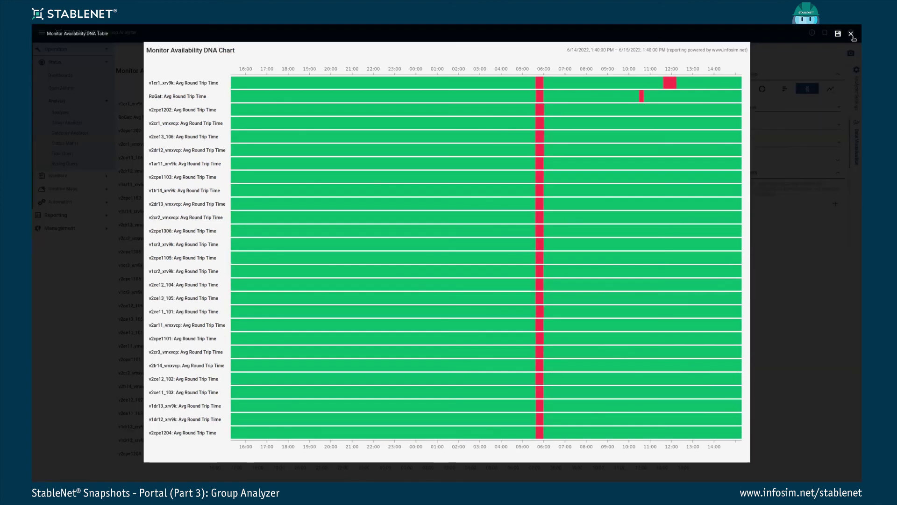
left_click(852, 34)
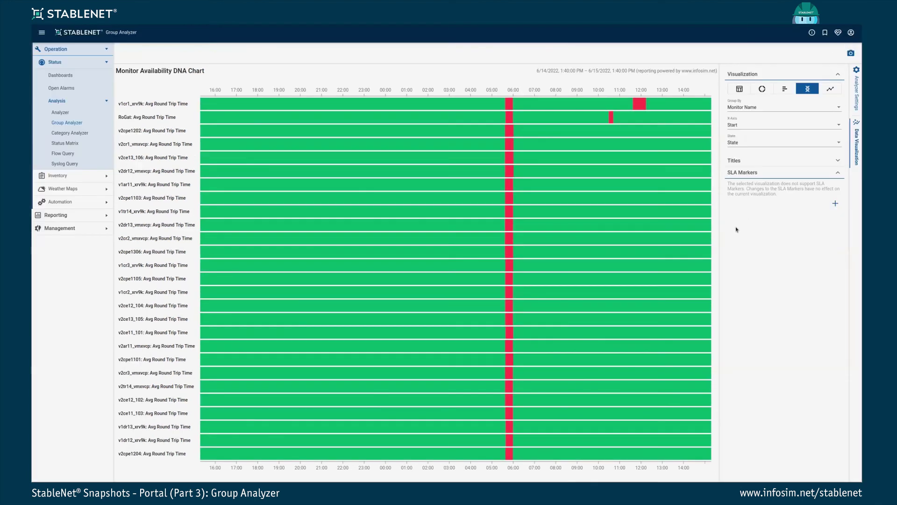